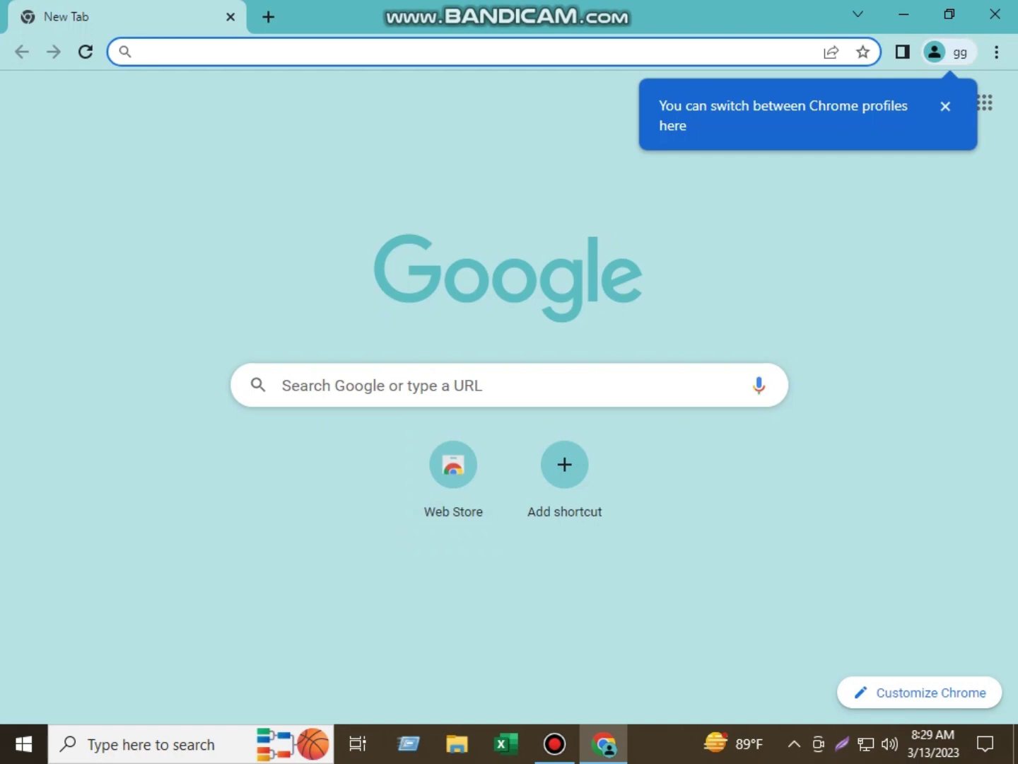
- Switch to tuxlerVPN from the desktop and set the residential VPN location to Argentina, Buenos Aires
{"action": "left_click", "coordinate": [904, 14]}
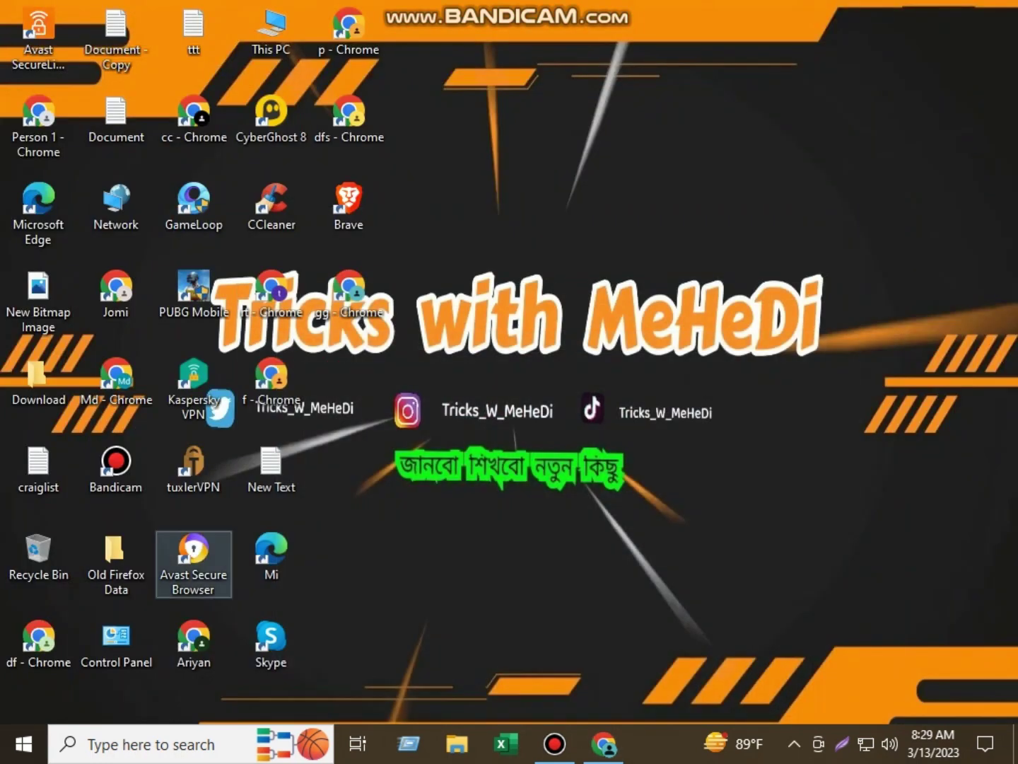
{"action": "double_click", "coordinate": [193, 463]}
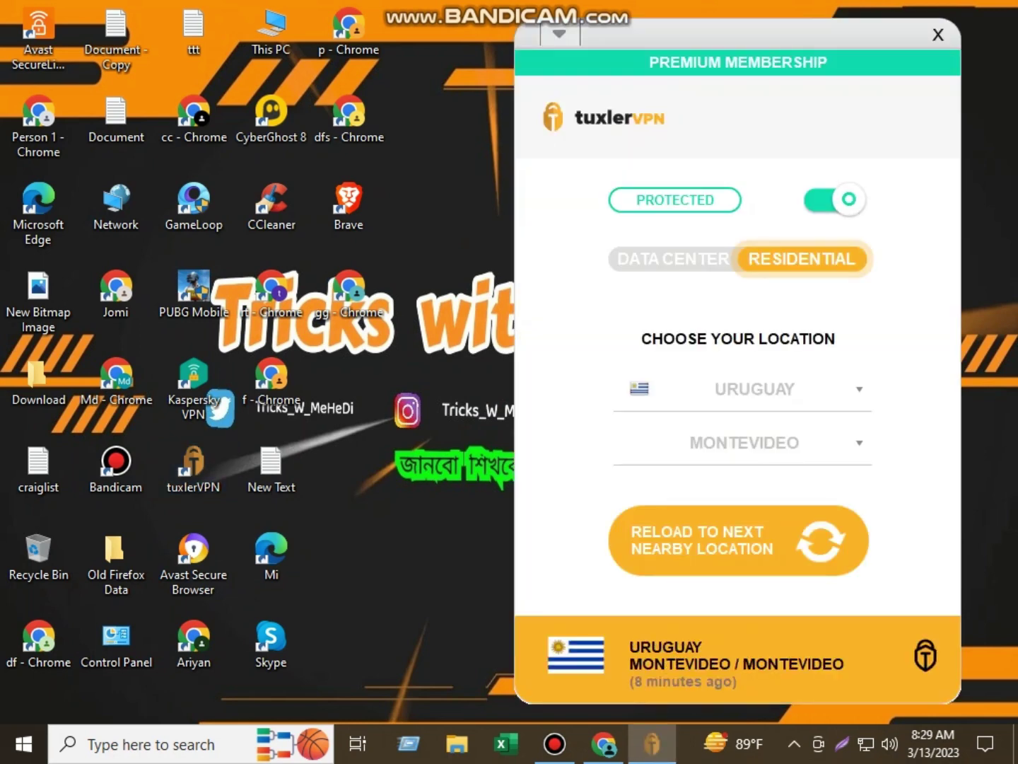
{"action": "left_click", "coordinate": [754, 389]}
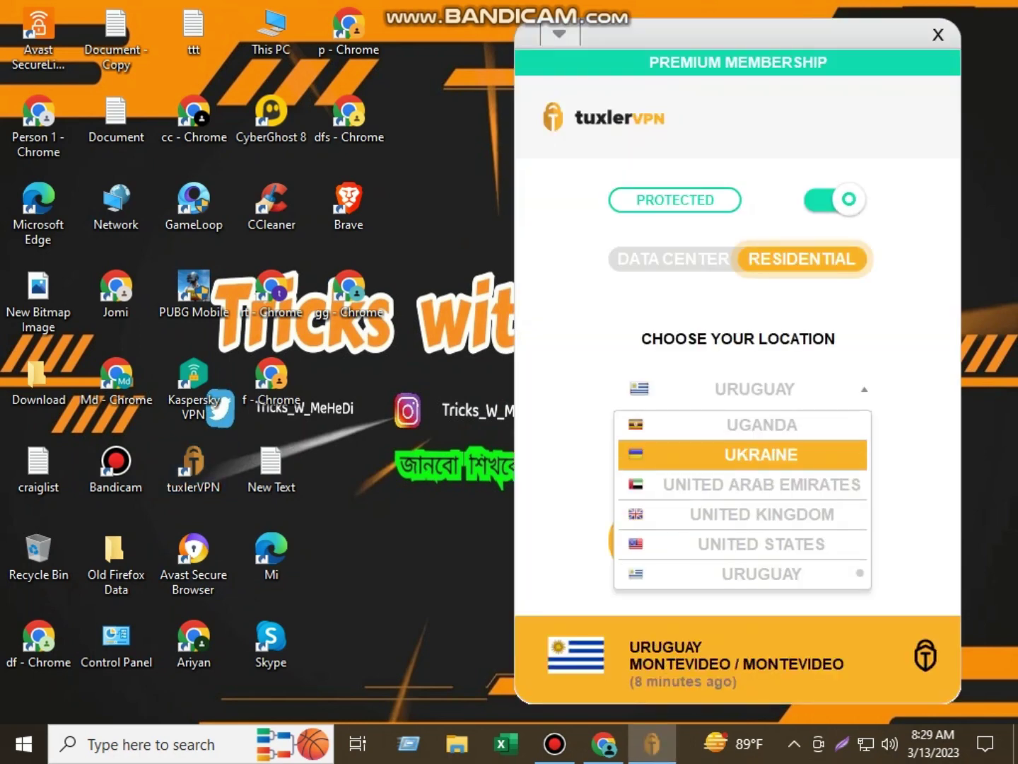
{"action": "scroll", "coordinate": [742, 500], "scroll_direction": "up", "scroll_amount": 10}
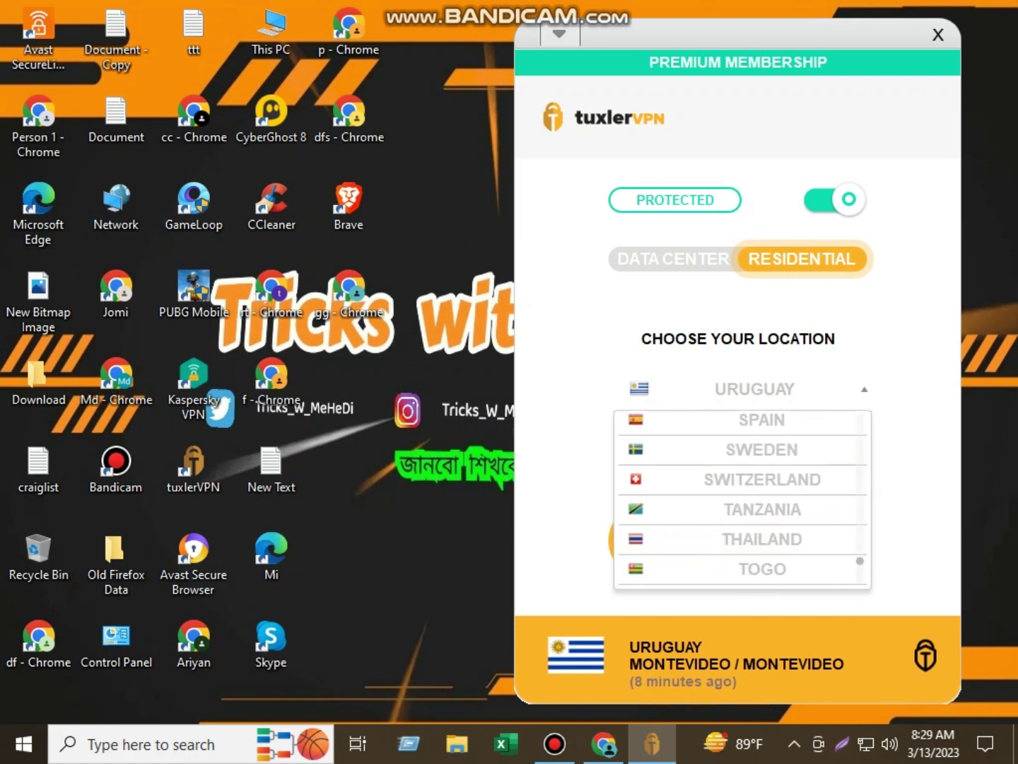
{"action": "scroll", "coordinate": [742, 499], "scroll_direction": "up", "scroll_amount": 15}
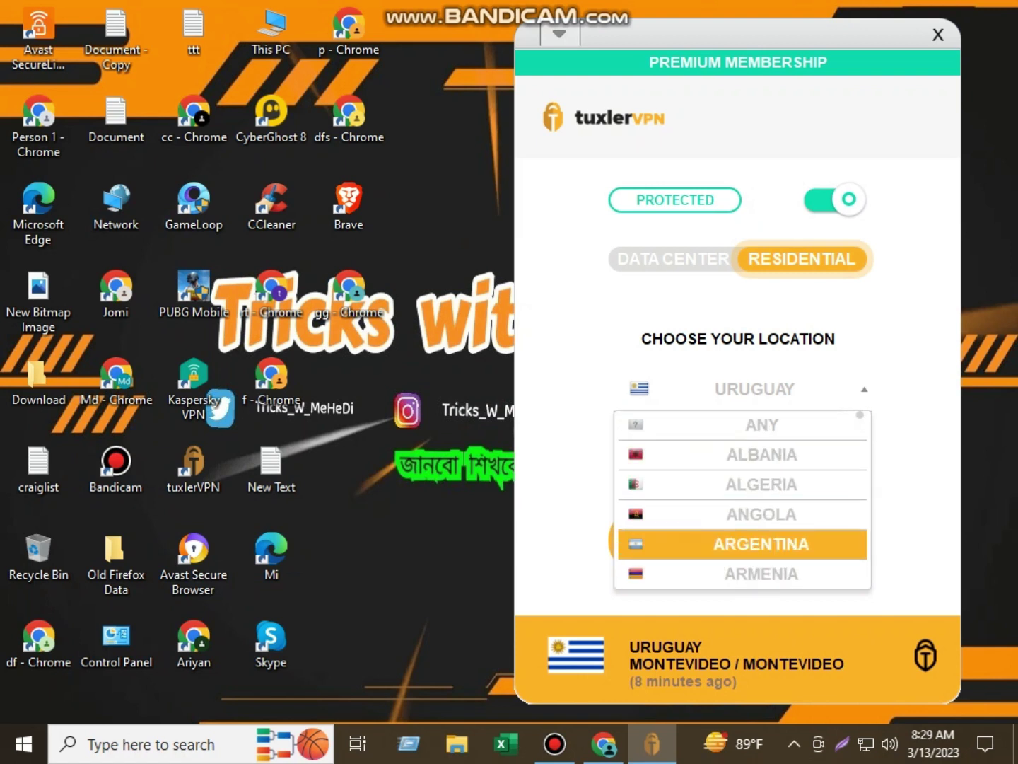
{"action": "left_click", "coordinate": [742, 544]}
{"action": "left_click", "coordinate": [744, 442]}
{"action": "left_click", "coordinate": [743, 502]}
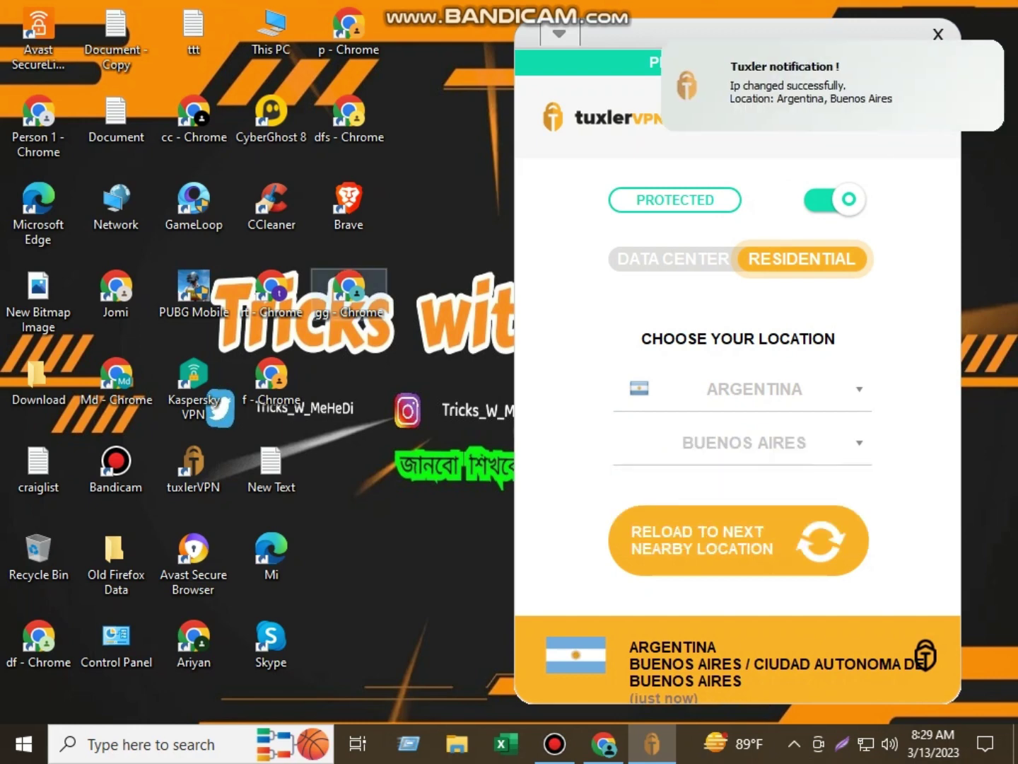
- Switch back to Chrome and search Google for whoer.net
{"action": "left_click", "coordinate": [602, 744]}
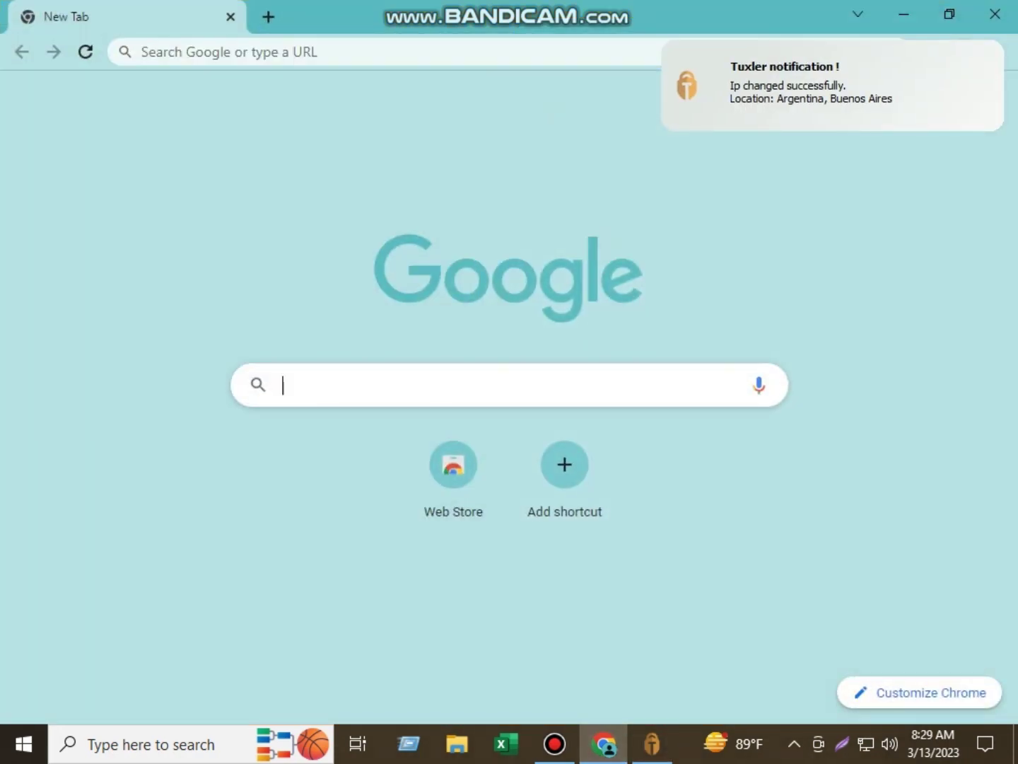
{"action": "type", "text": "w"}
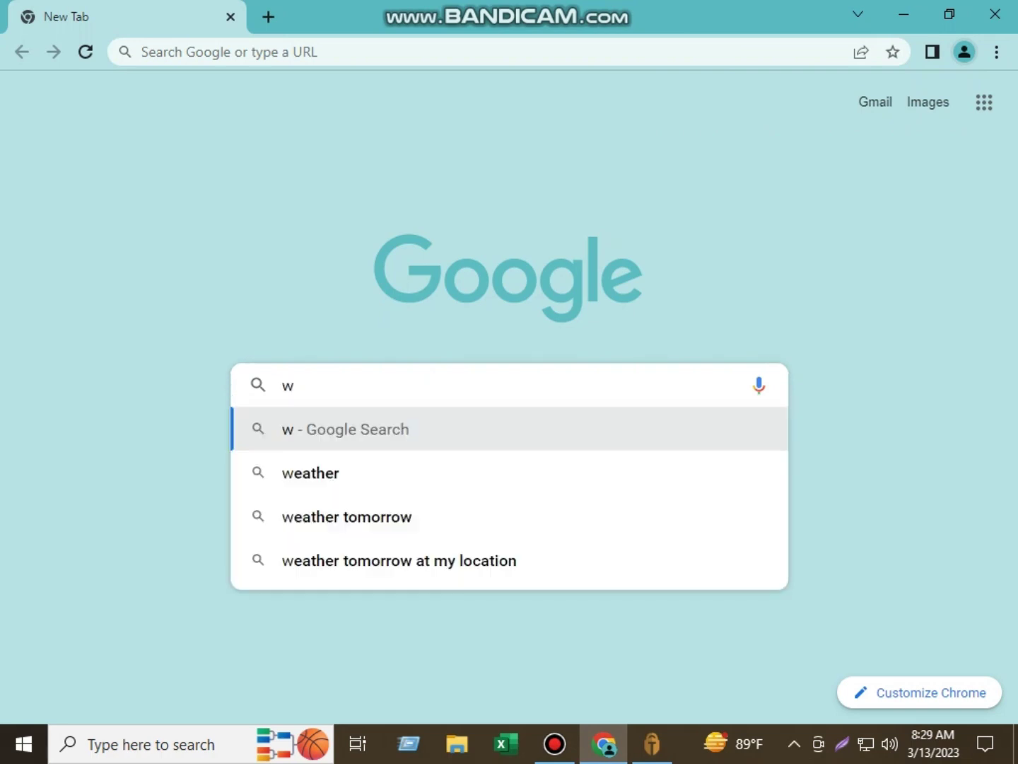
{"action": "type", "text": "ho"}
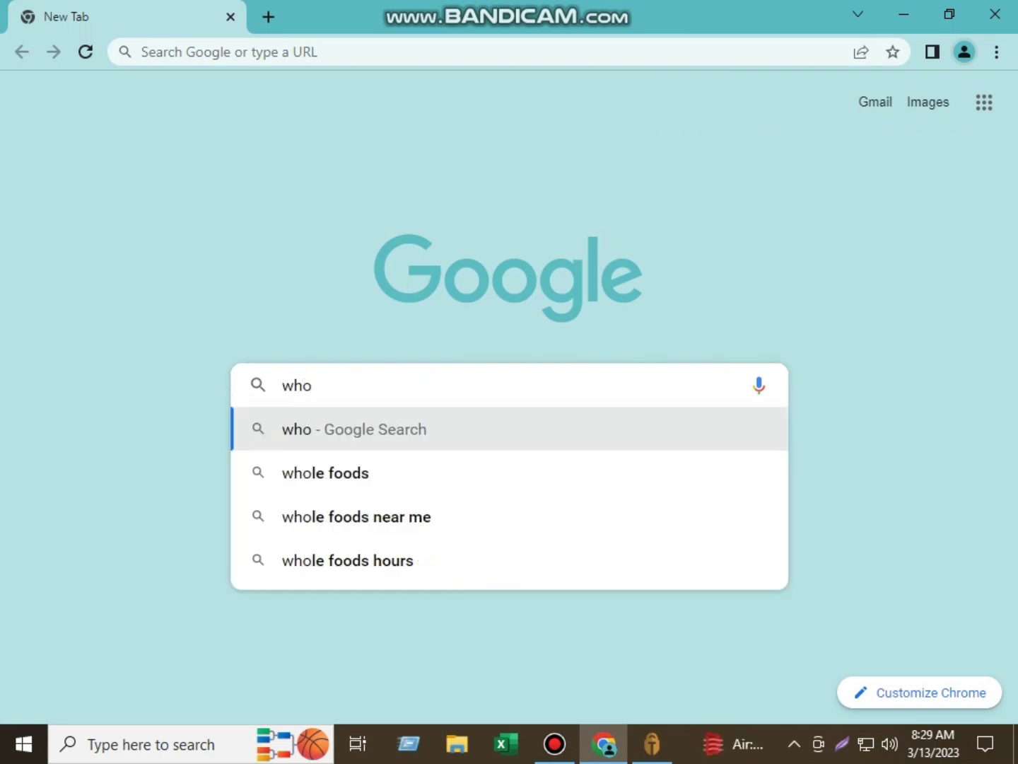
{"action": "type", "text": "er."}
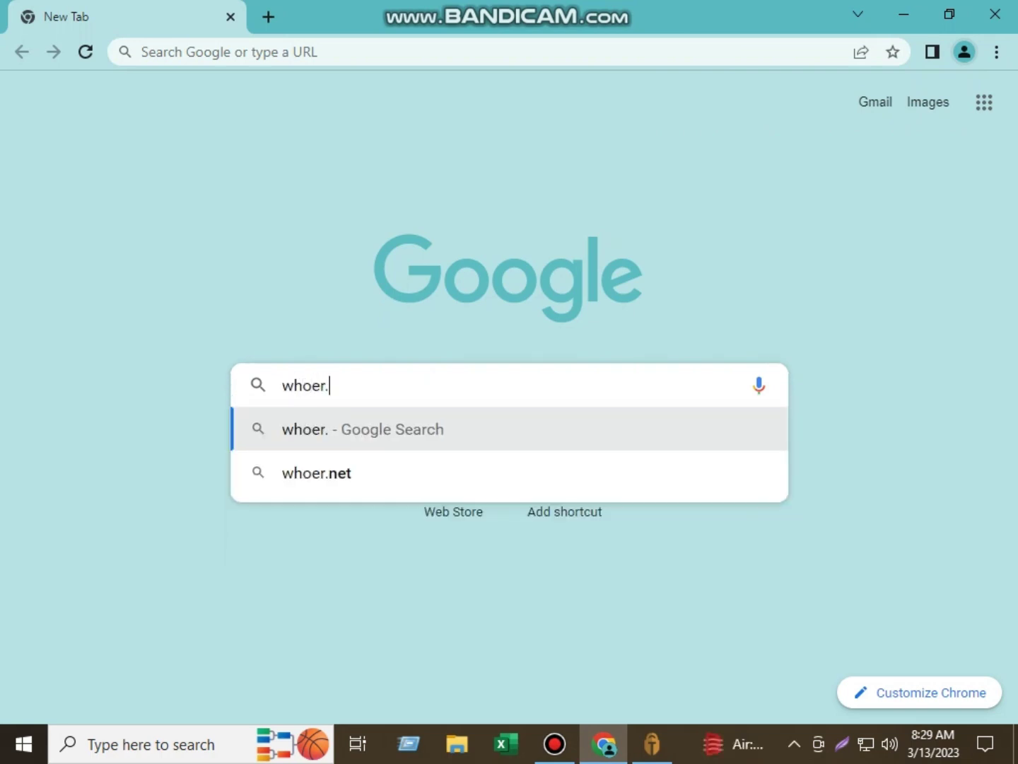
{"action": "left_click", "coordinate": [320, 473]}
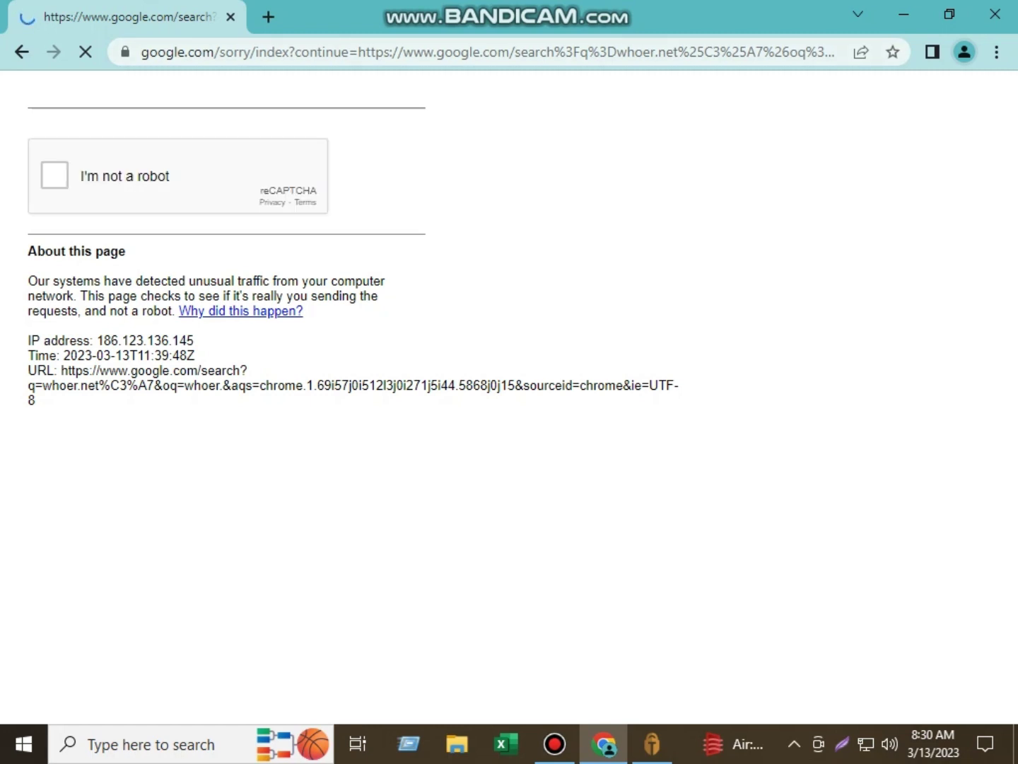
- Start the reCAPTCHA check and submit the squares containing the bicycle and its rider
{"action": "left_click", "coordinate": [46, 176]}
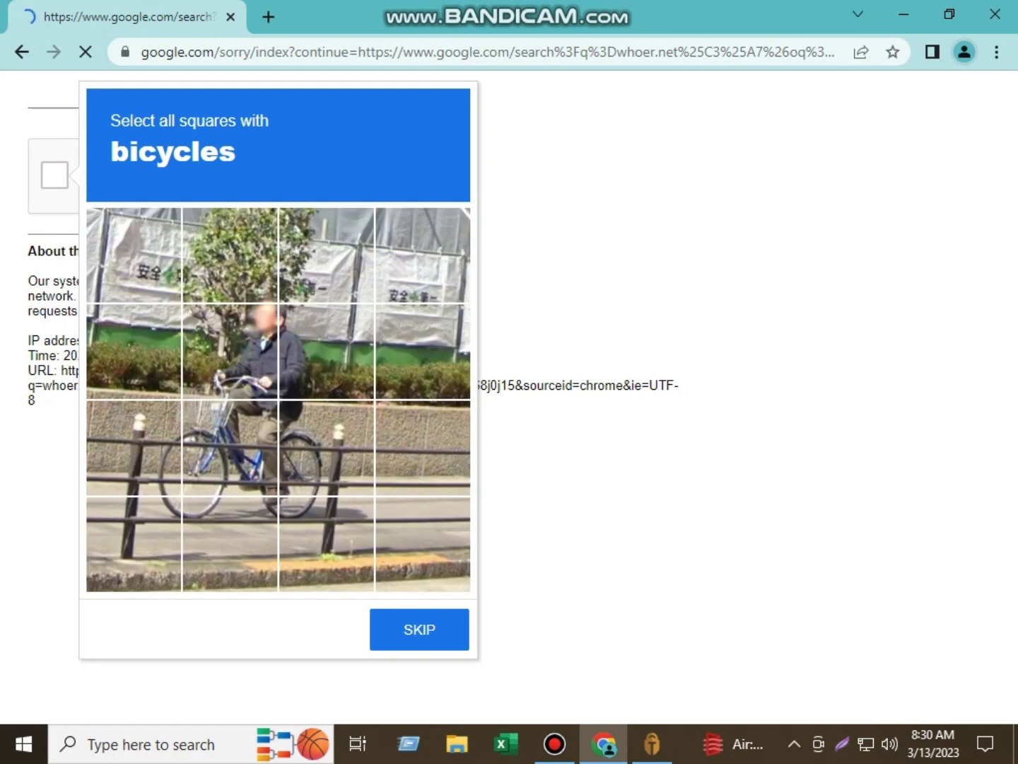
{"action": "left_click", "coordinate": [230, 352]}
{"action": "left_click", "coordinate": [326, 351]}
{"action": "left_click", "coordinate": [230, 448]}
{"action": "left_click", "coordinate": [326, 448]}
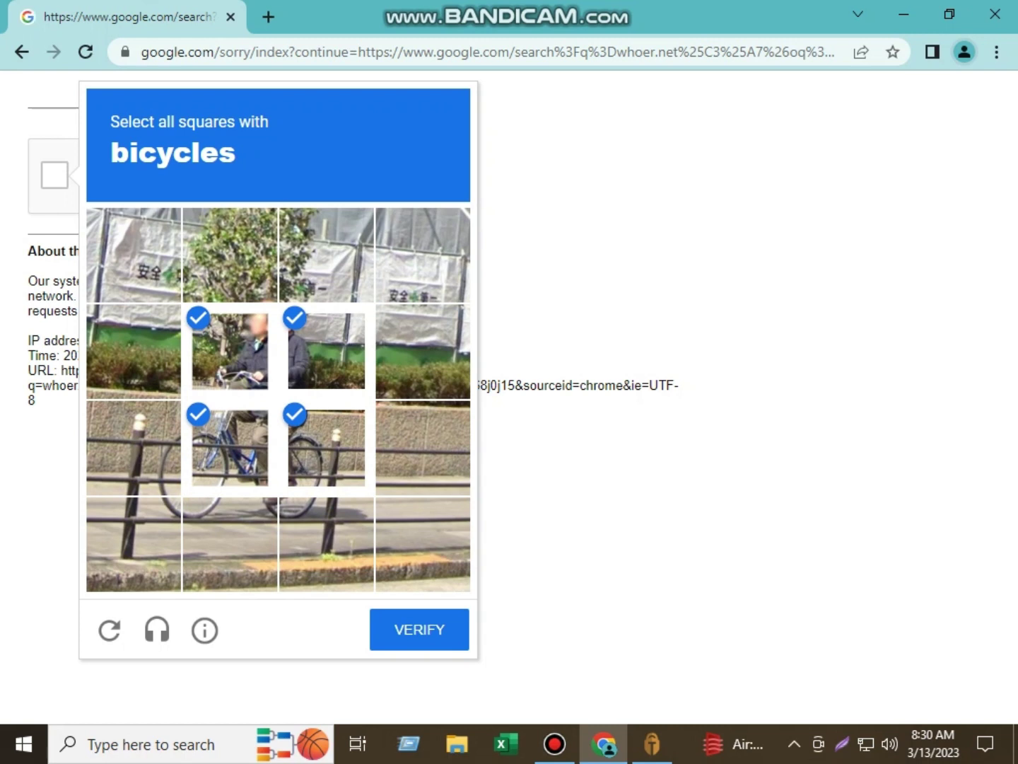
{"action": "left_click", "coordinate": [134, 447]}
{"action": "left_click", "coordinate": [419, 628]}
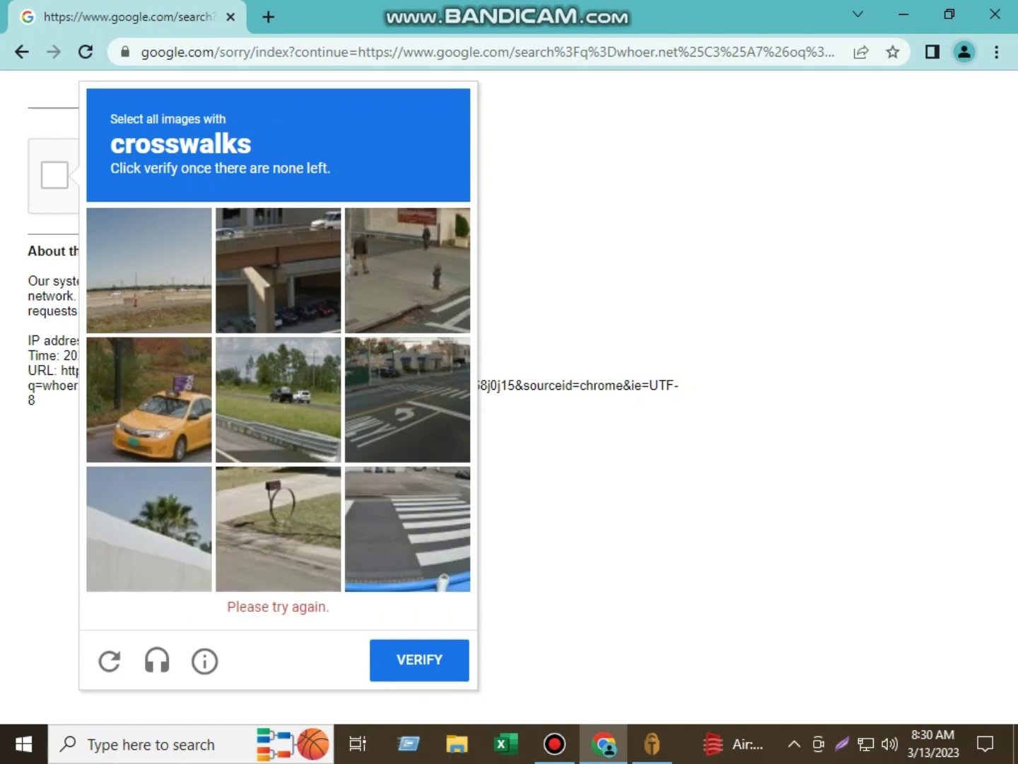
- Select the images with crosswalks in the reCAPTCHA challenge and verify the selection
{"action": "left_click", "coordinate": [407, 530]}
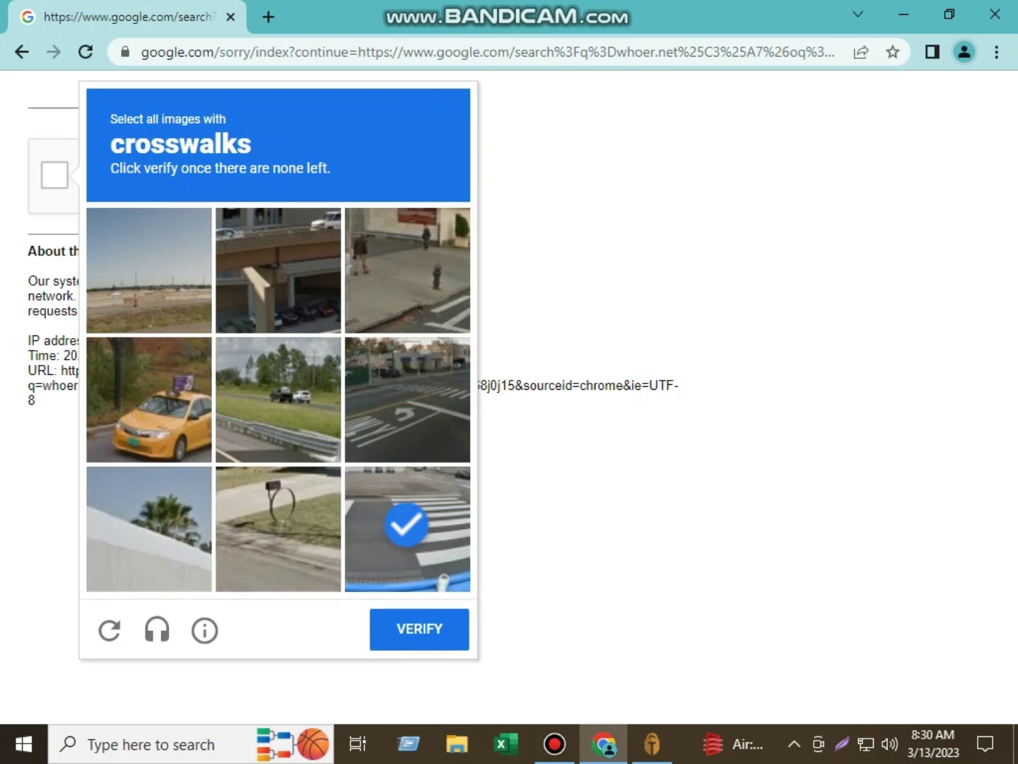
{"action": "left_click", "coordinate": [407, 399]}
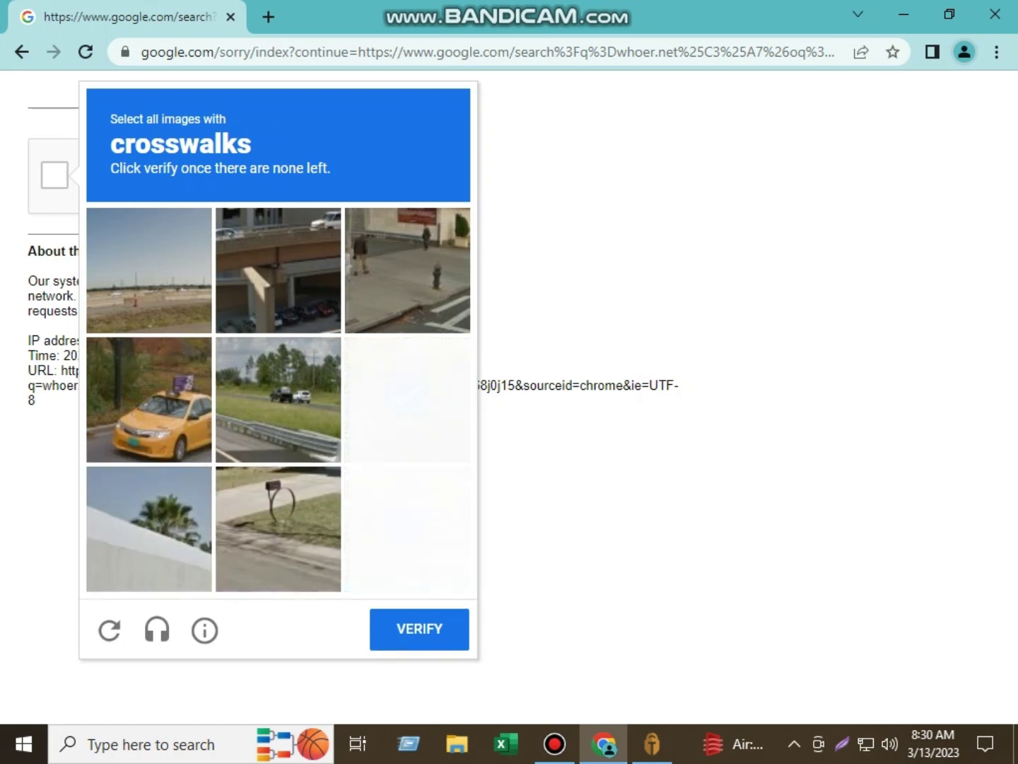
{"action": "left_click", "coordinate": [408, 270]}
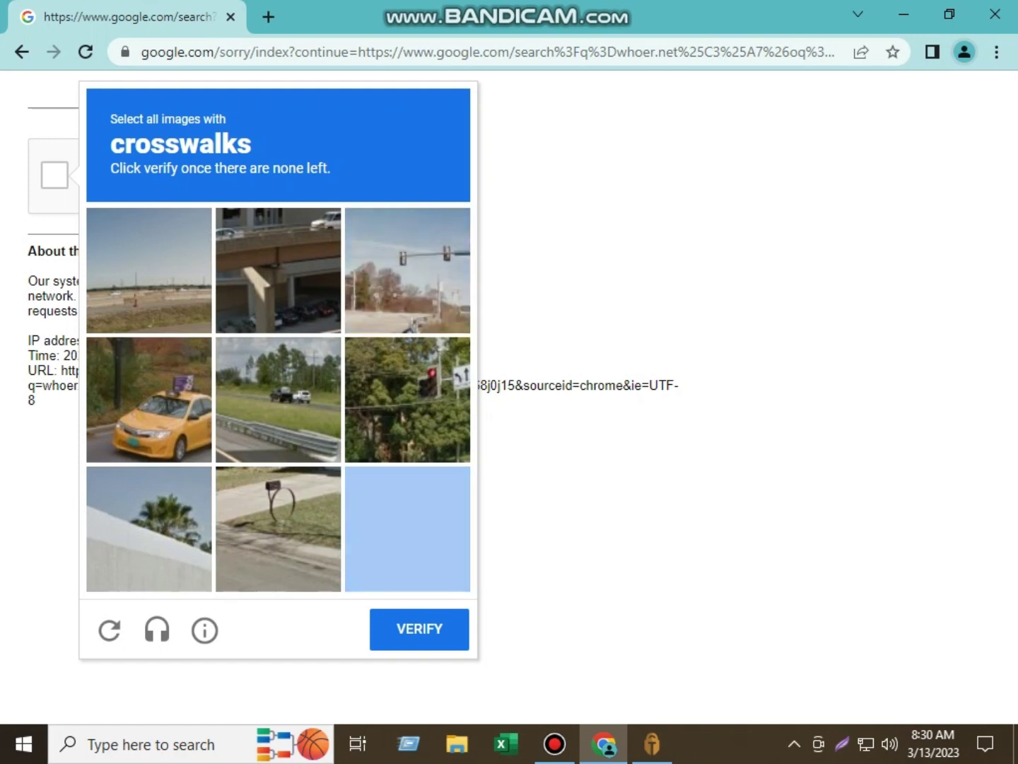
{"action": "left_click", "coordinate": [408, 529]}
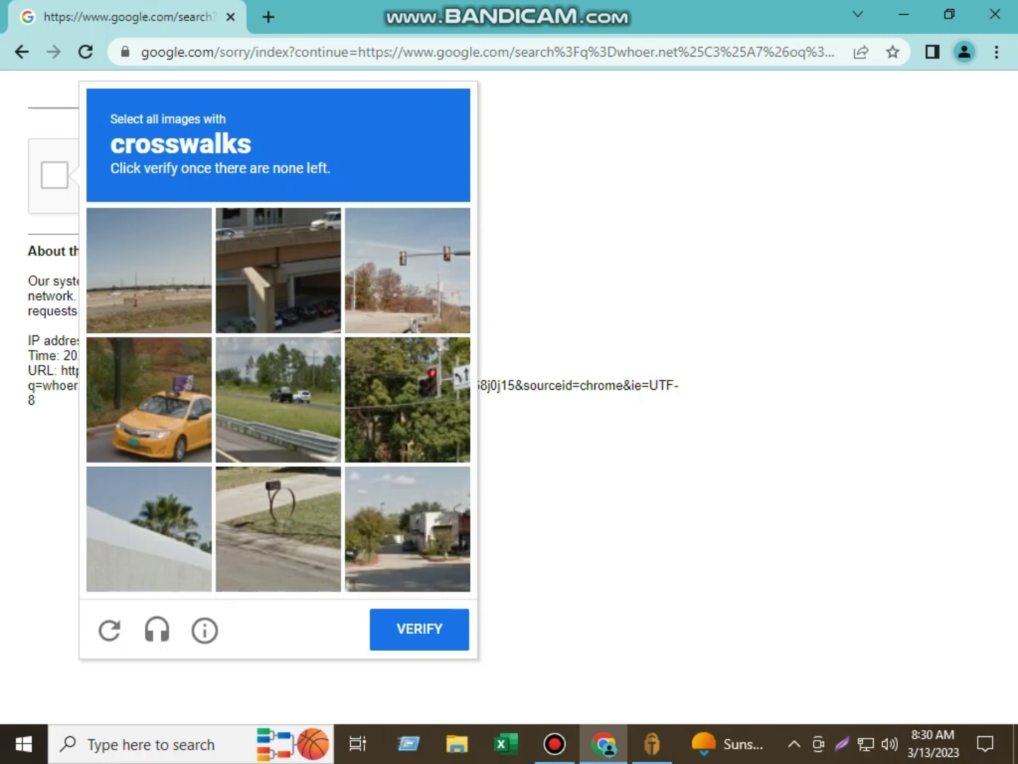
{"action": "left_click", "coordinate": [419, 629]}
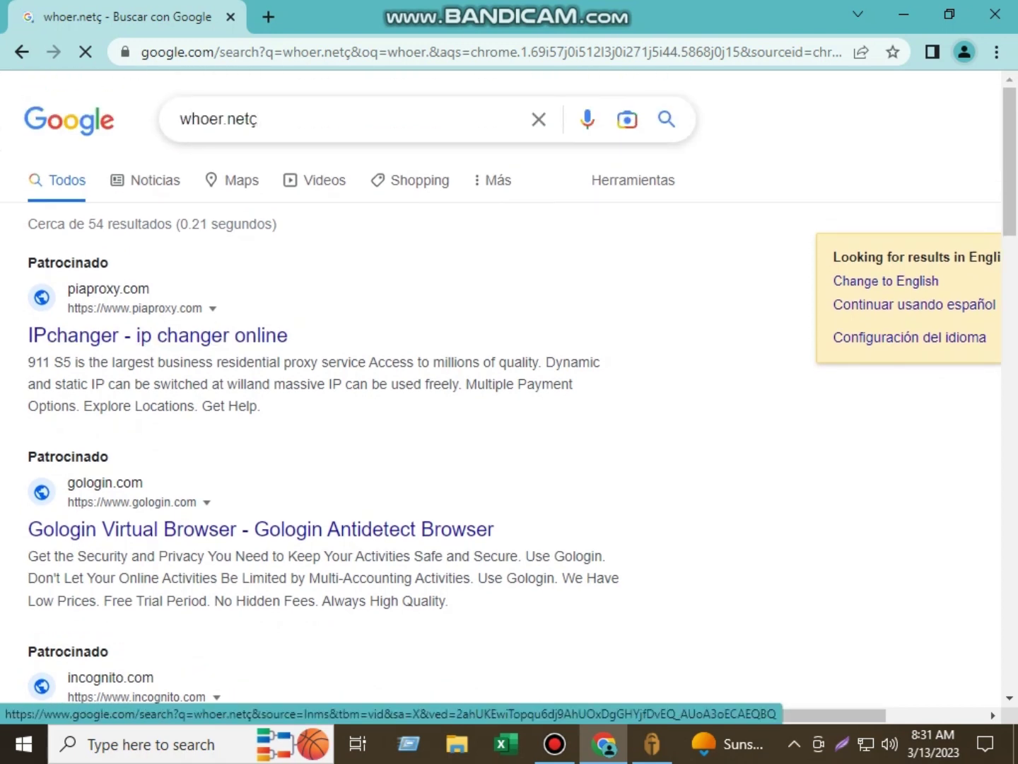
- Correct the Google query to whoer.net, run the search and open the main Whoer.net result
{"action": "key", "text": "ctrl+a"}
{"action": "key", "text": "BackSpace"}
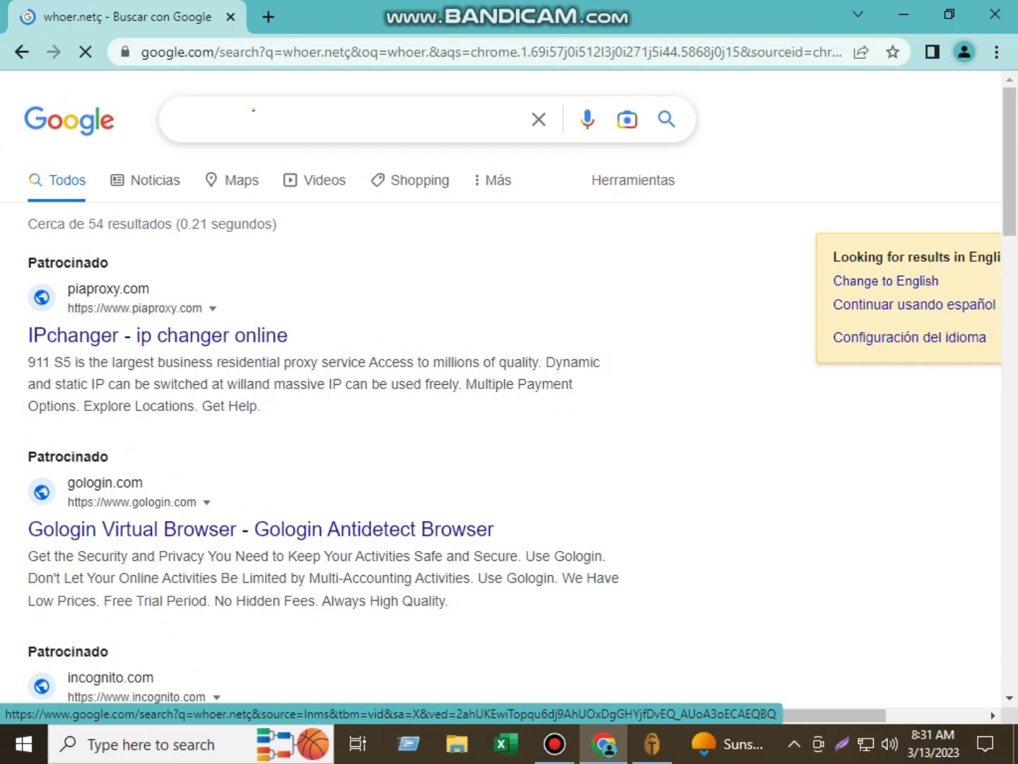
{"action": "key", "text": "ctrl+z"}
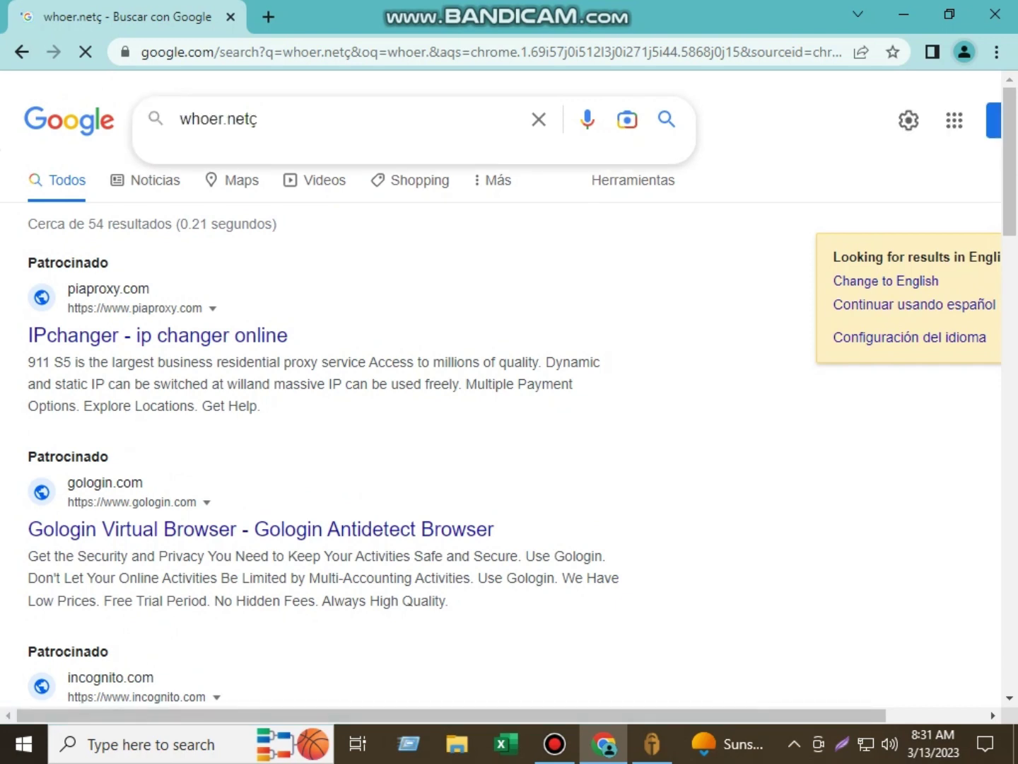
{"action": "type", "text": "wh"}
{"action": "type", "text": "oer"}
{"action": "type", "text": "."}
{"action": "key", "text": "BackSpace"}
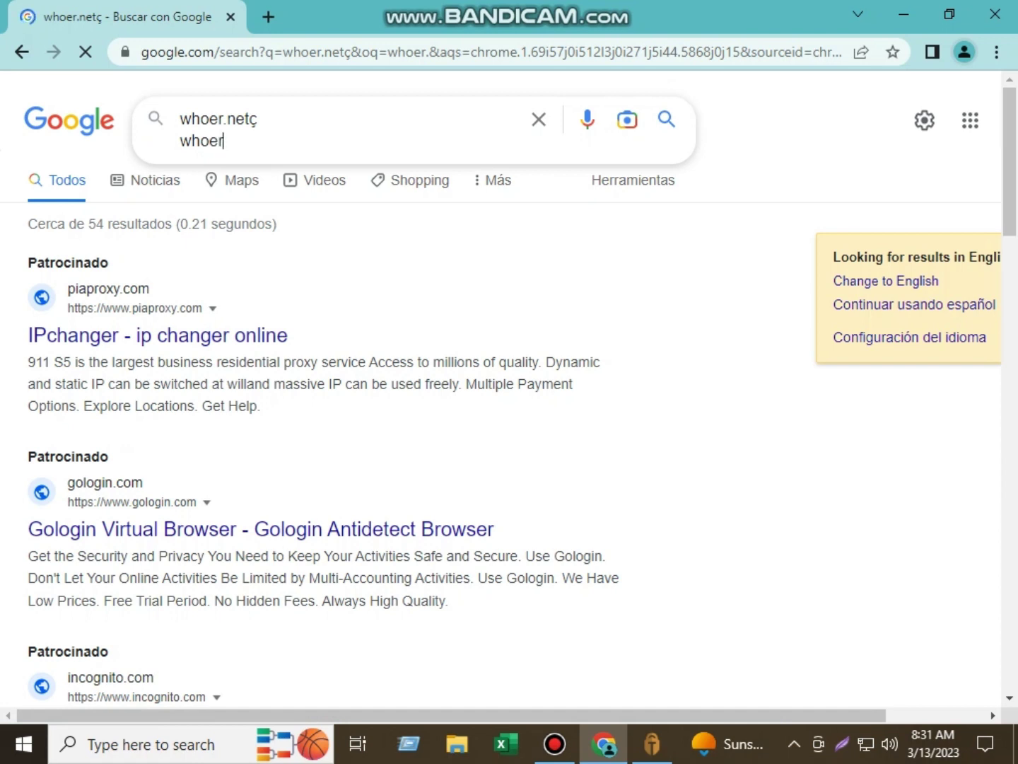
{"action": "type", "text": ".net"}
{"action": "left_click_drag", "start_coordinate": [259, 118], "coordinate": [178, 118]}
{"action": "key", "text": "BackSpace"}
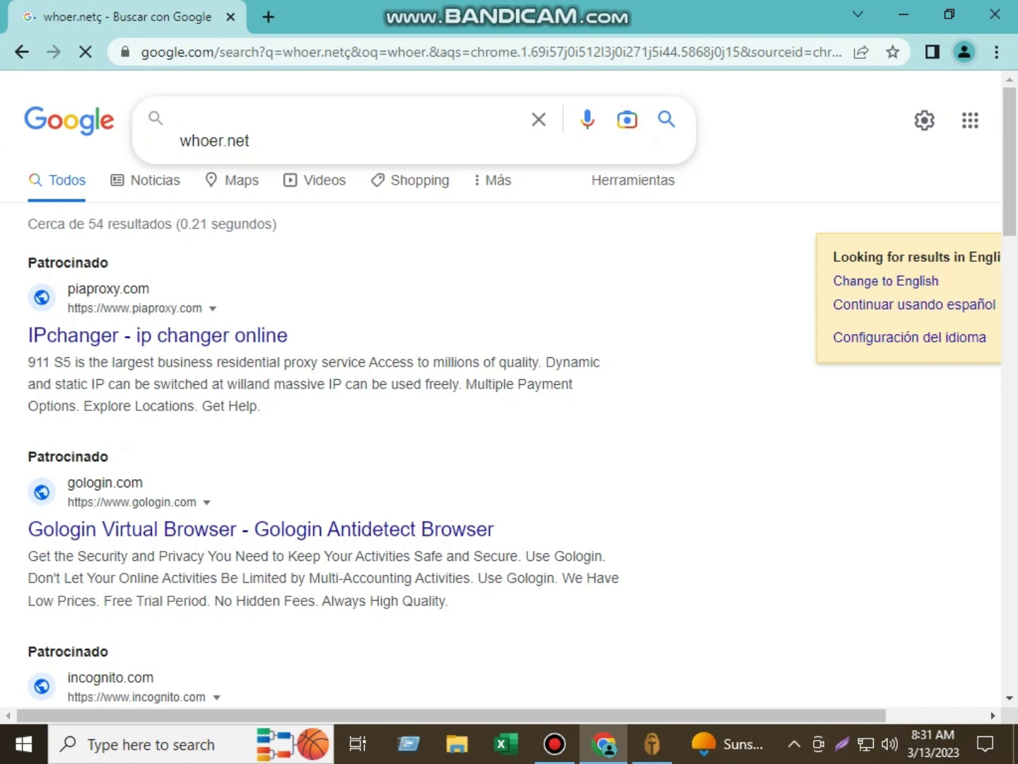
{"action": "key", "text": "Delete"}
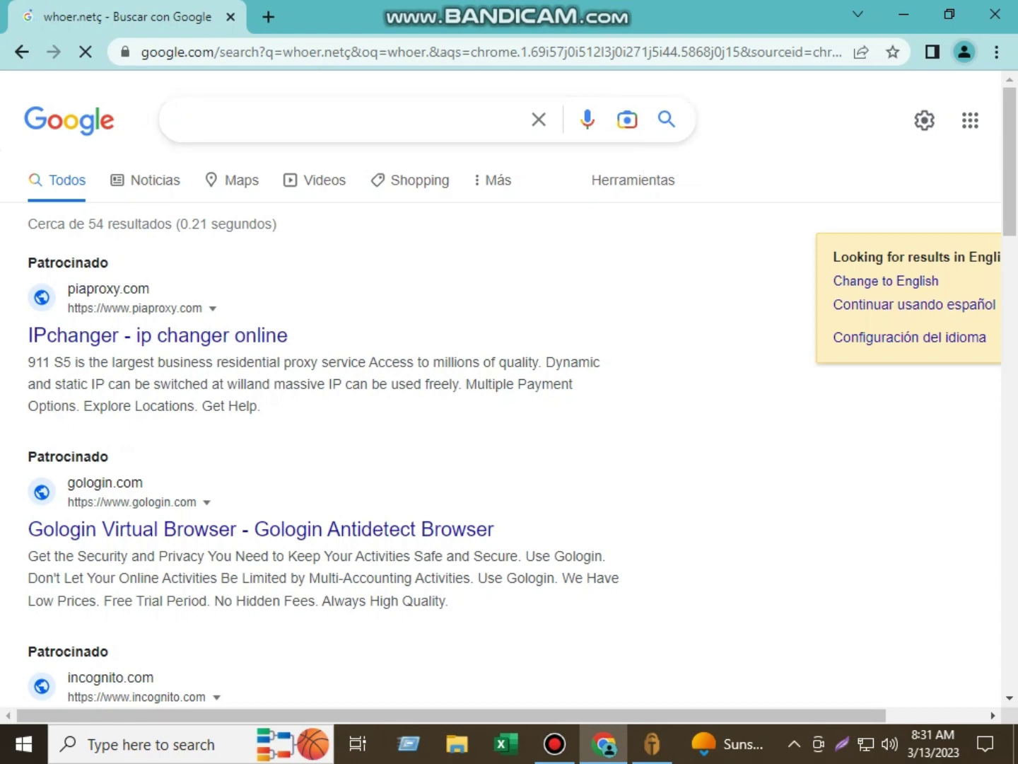
{"action": "scroll", "coordinate": [509, 389], "scroll_direction": "down", "scroll_amount": 7}
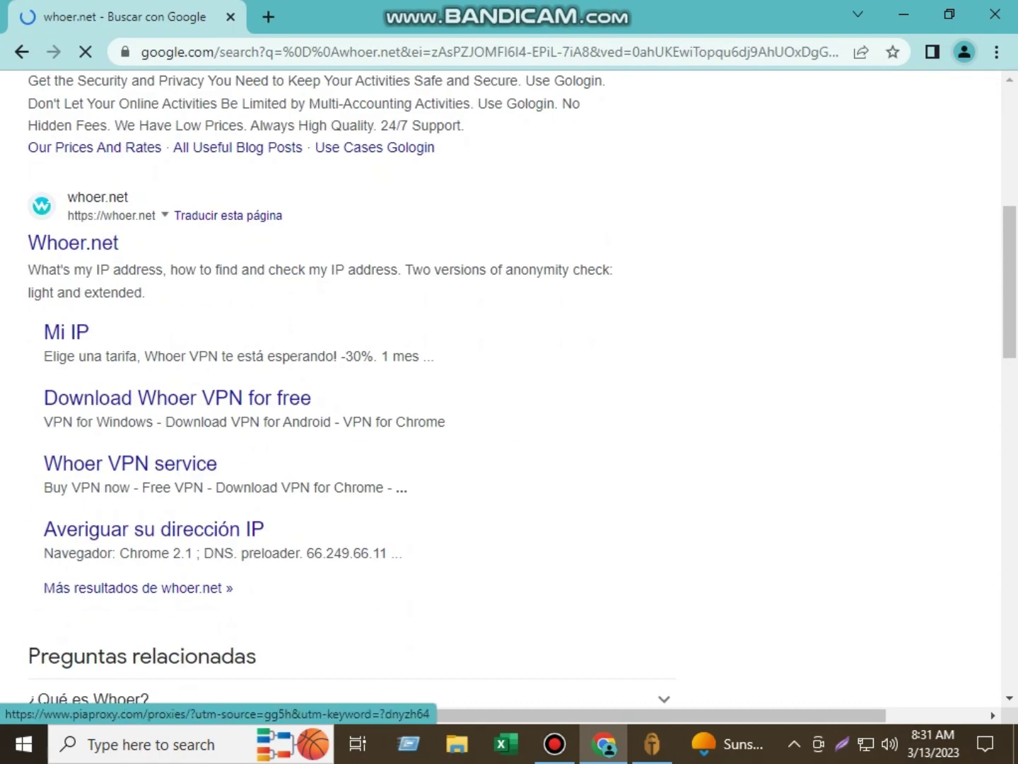
{"action": "left_click", "coordinate": [73, 243]}
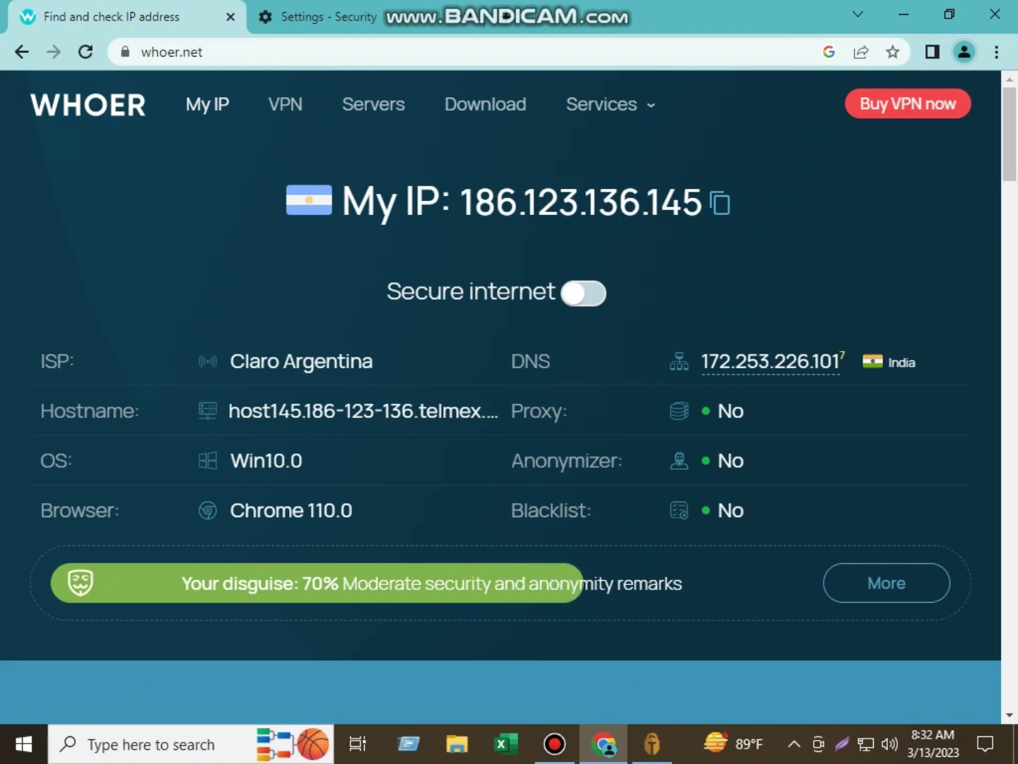
- Examine the disguise score, the DNS address and country, and the ISP and browser details on the Whoer page
{"action": "left_click_drag", "start_coordinate": [302, 582], "coordinate": [183, 583]}
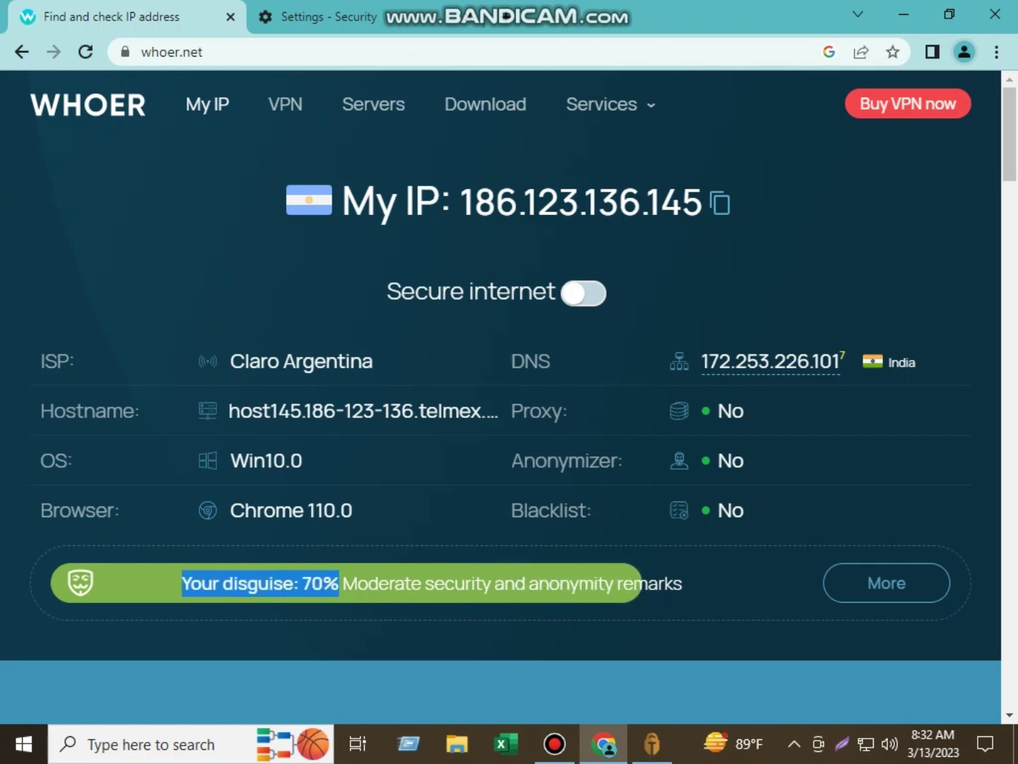
{"action": "left_click", "coordinate": [183, 583]}
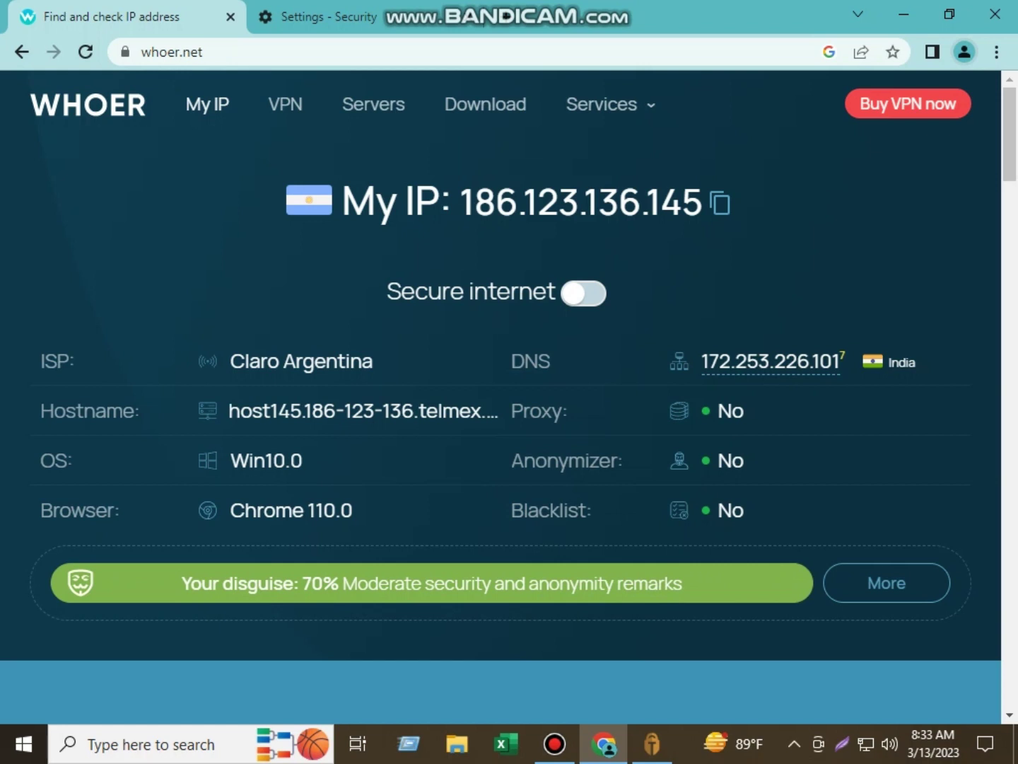
{"action": "left_click_drag", "start_coordinate": [702, 361], "coordinate": [916, 362]}
{"action": "left_click_drag", "start_coordinate": [844, 363], "coordinate": [666, 424]}
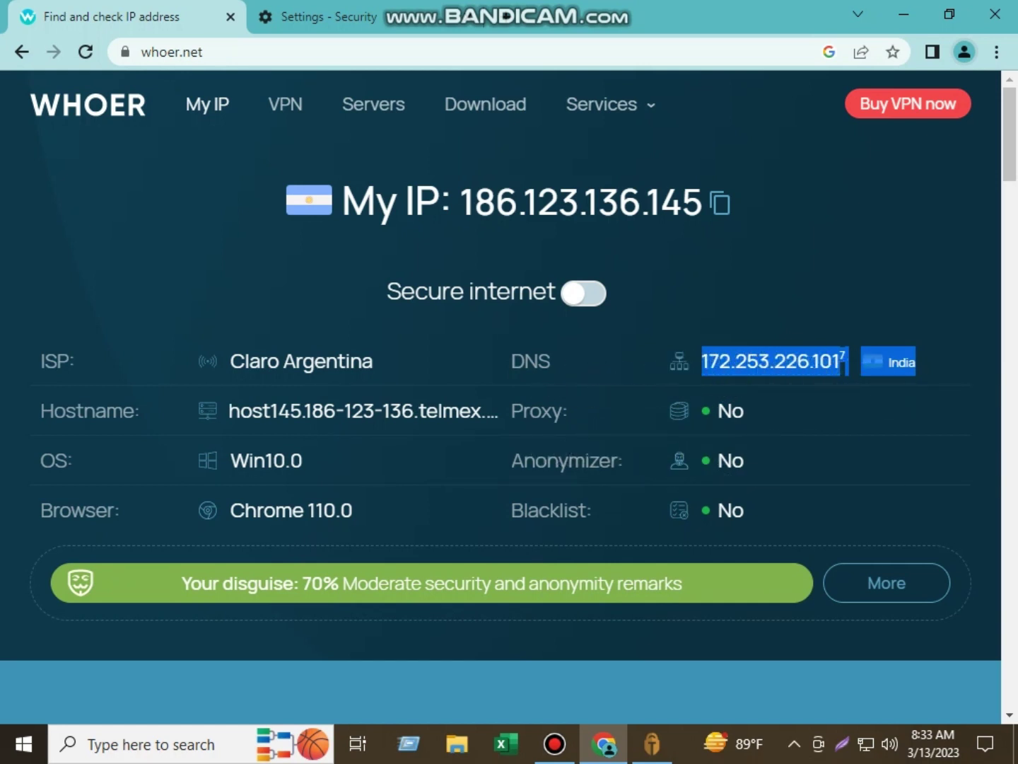
{"action": "left_click", "coordinate": [842, 365]}
{"action": "left_click_drag", "start_coordinate": [312, 583], "coordinate": [324, 583]}
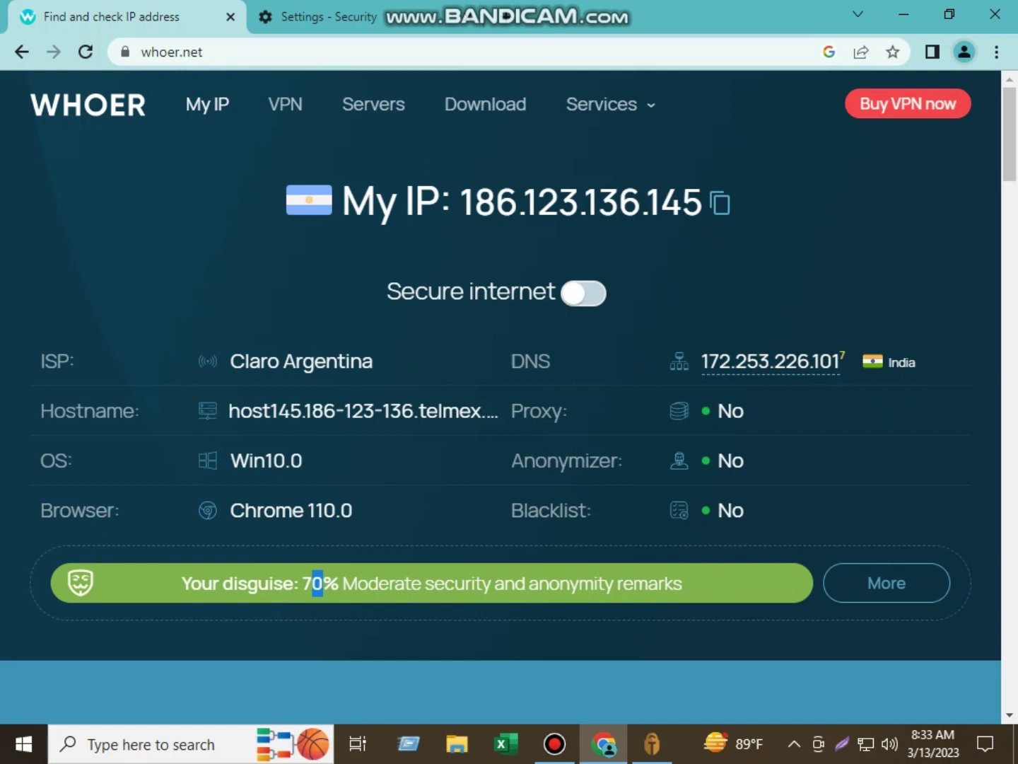
{"action": "left_click_drag", "start_coordinate": [917, 362], "coordinate": [888, 362]}
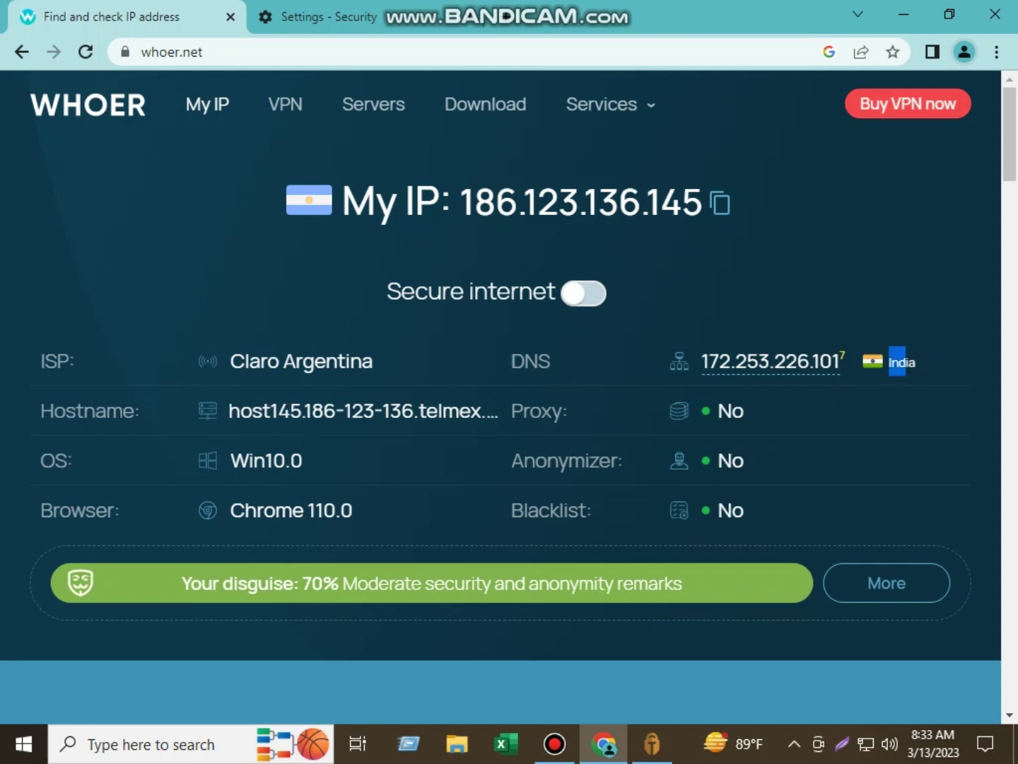
{"action": "left_click_drag", "start_coordinate": [234, 361], "coordinate": [353, 511]}
{"action": "left_click", "coordinate": [353, 511]}
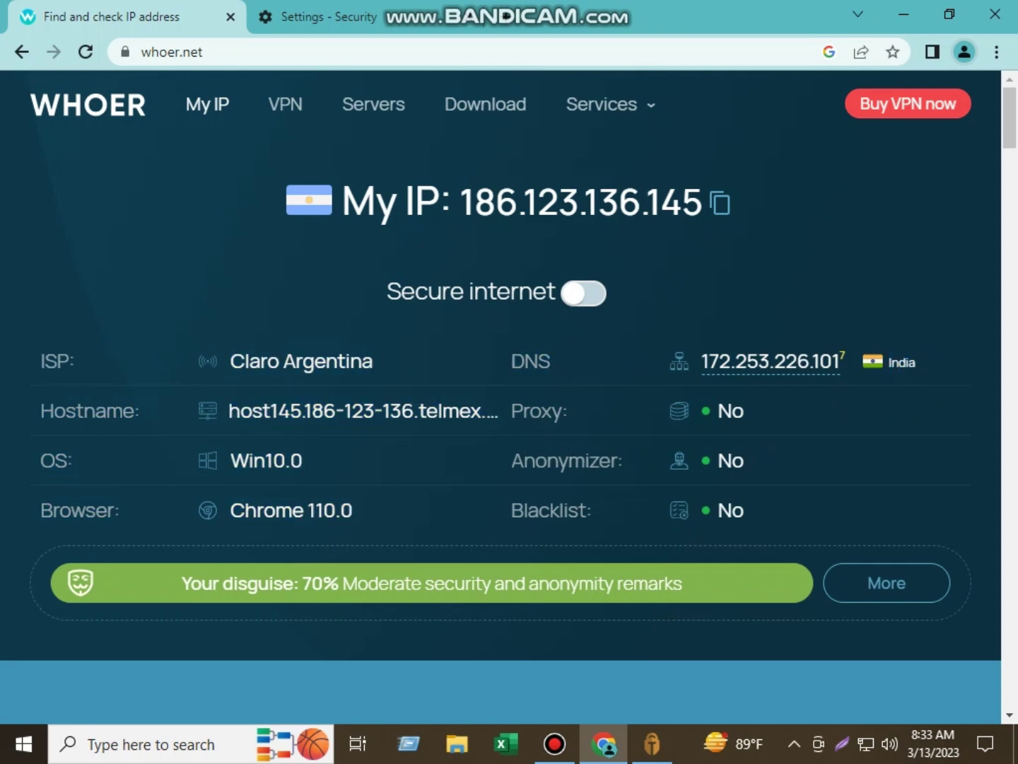
- Look over the rest of the Whoer page and close the Settings - Security tab
{"action": "left_click_drag", "start_coordinate": [1010, 141], "coordinate": [1009, 272]}
{"action": "scroll", "coordinate": [509, 396], "scroll_direction": "up", "scroll_amount": 15}
{"action": "scroll", "coordinate": [500, 396], "scroll_direction": "down", "scroll_amount": 5}
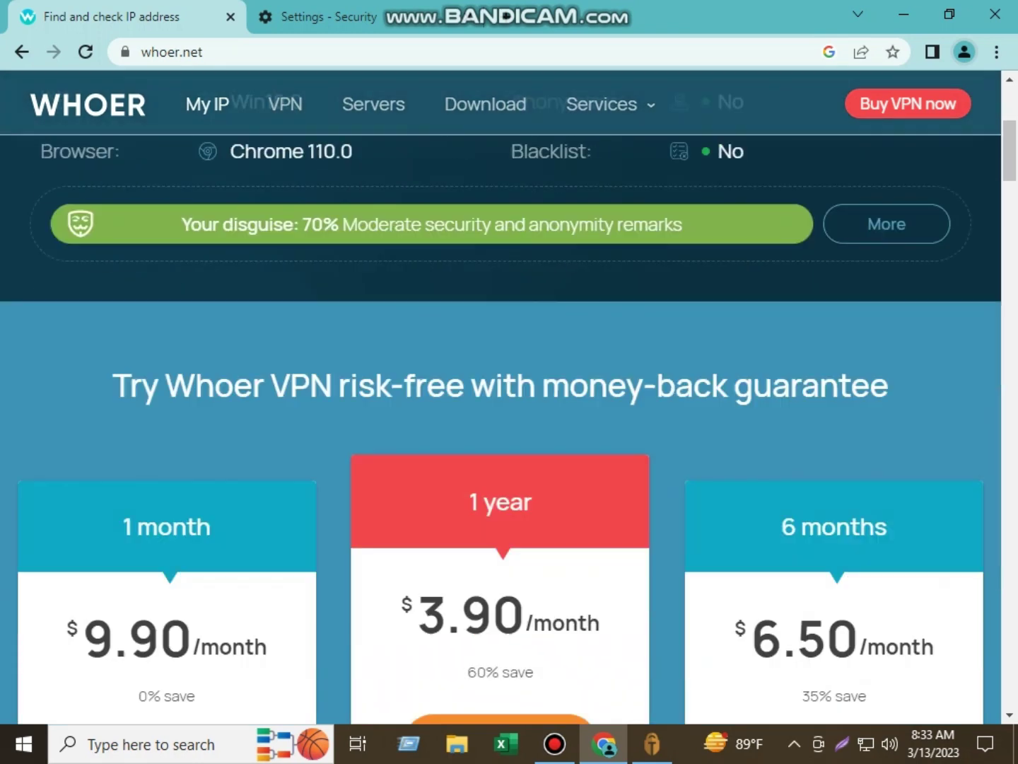
{"action": "scroll", "coordinate": [500, 397], "scroll_direction": "up", "scroll_amount": 5}
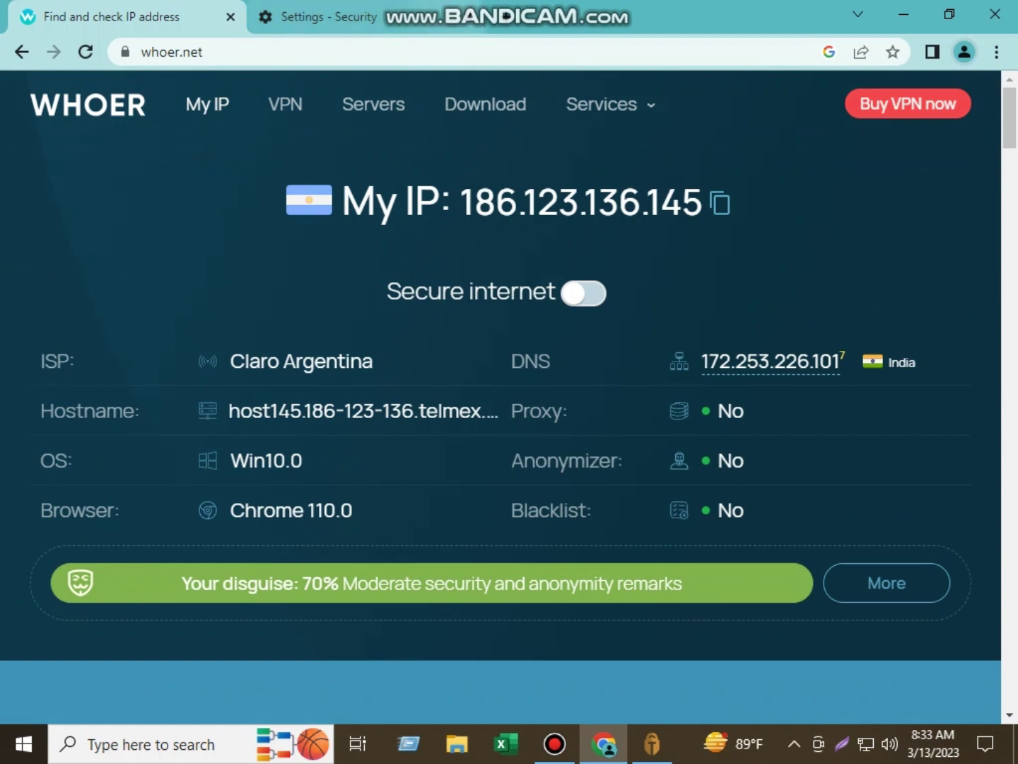
{"action": "left_click", "coordinate": [470, 16]}
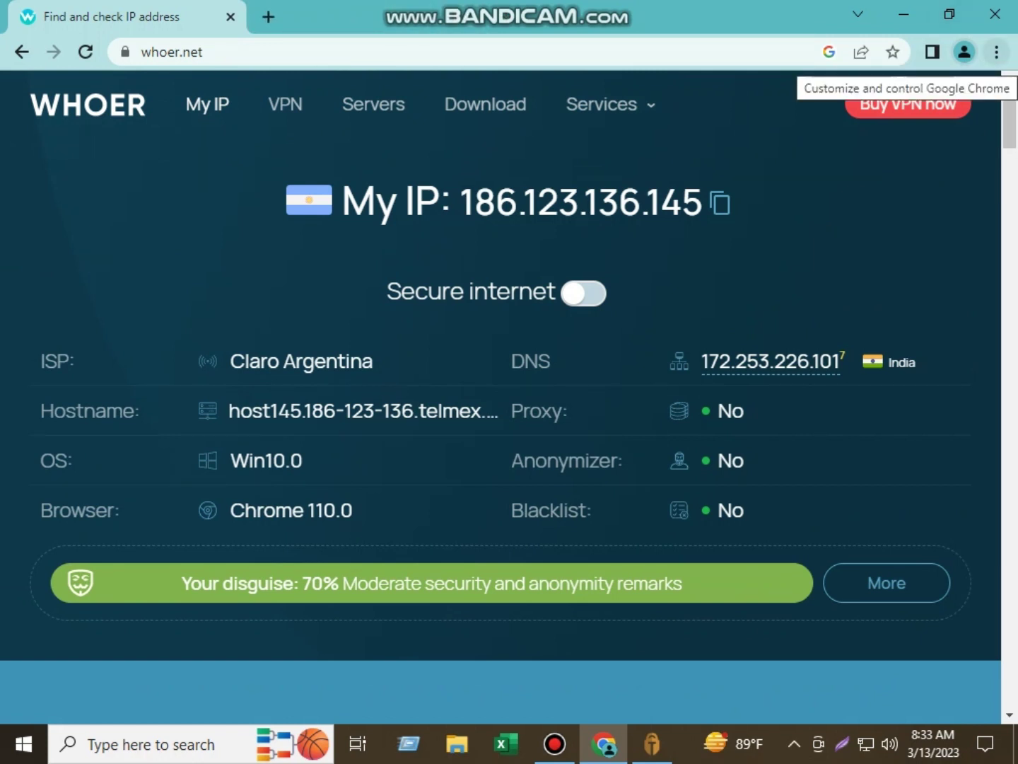
- Open the Security page within the browser's Privacy and security settings
{"action": "left_click", "coordinate": [996, 52]}
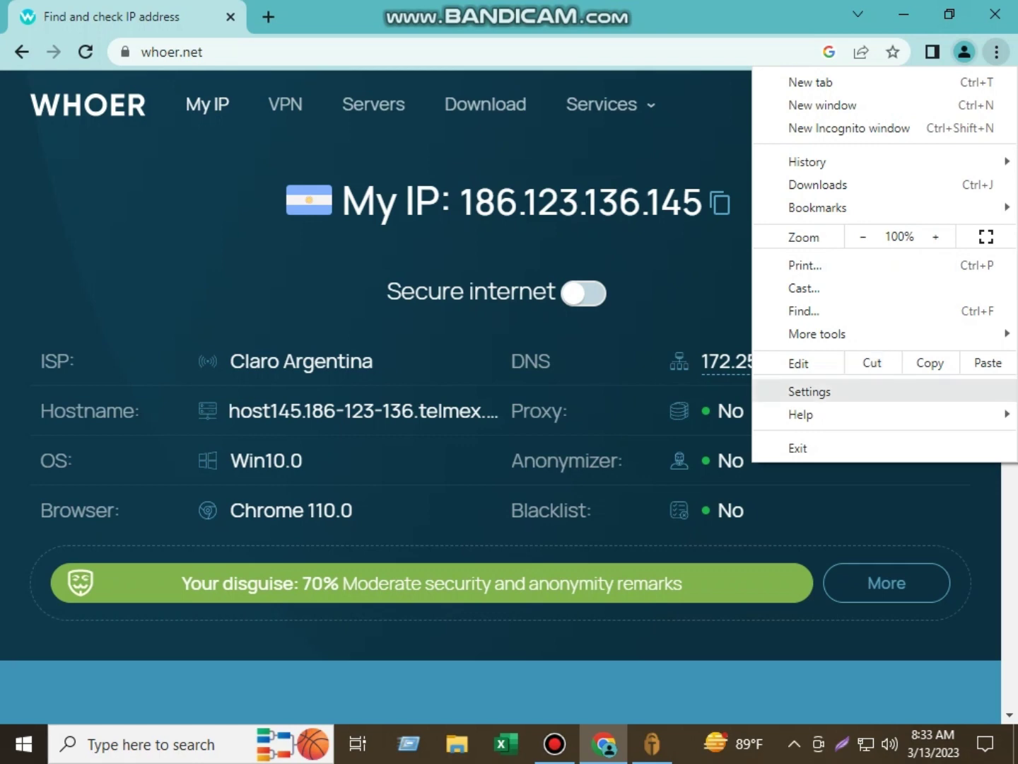
{"action": "left_click", "coordinate": [874, 391]}
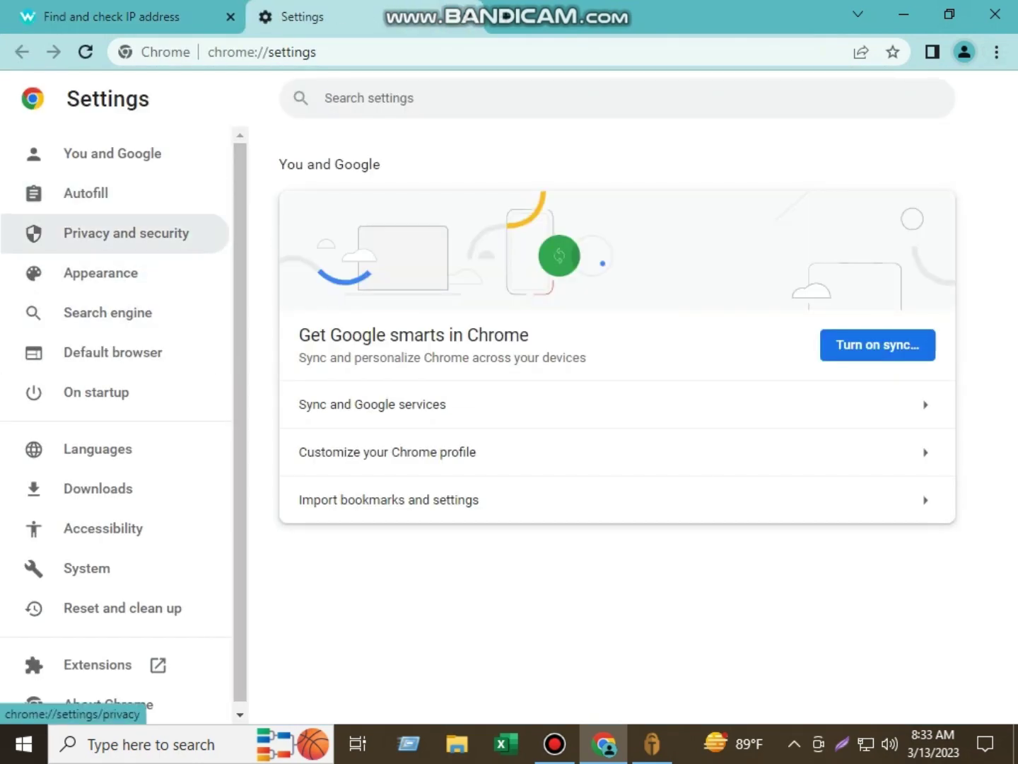
{"action": "left_click", "coordinate": [142, 237]}
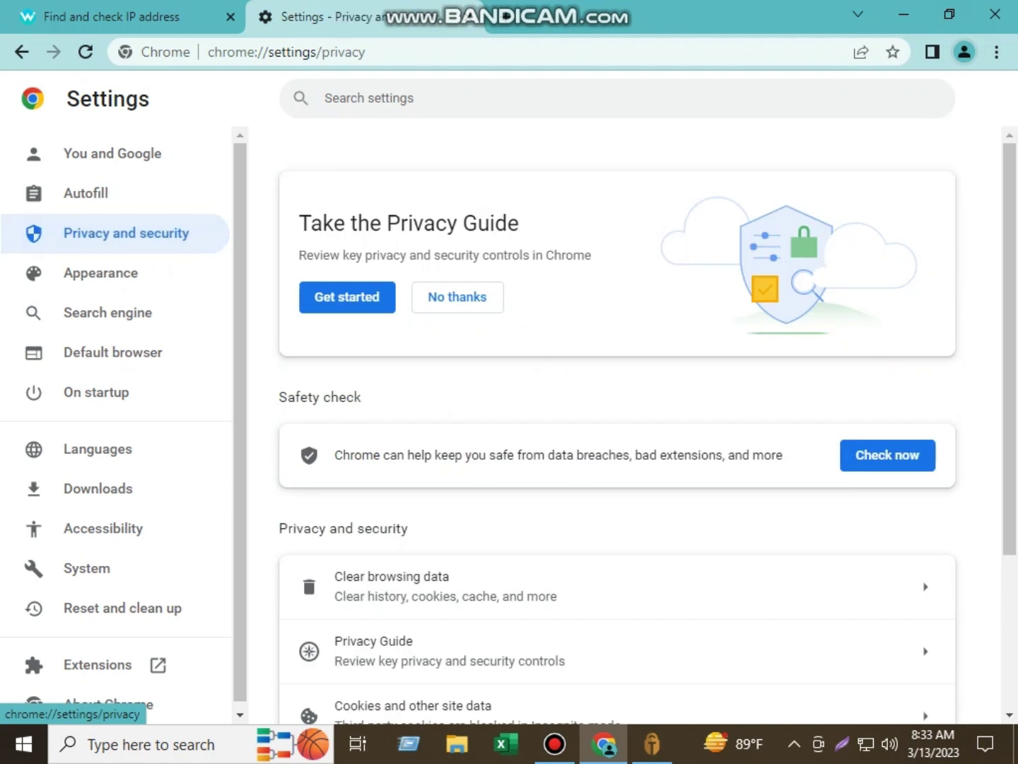
{"action": "scroll", "coordinate": [614, 588], "scroll_direction": "down", "scroll_amount": 3}
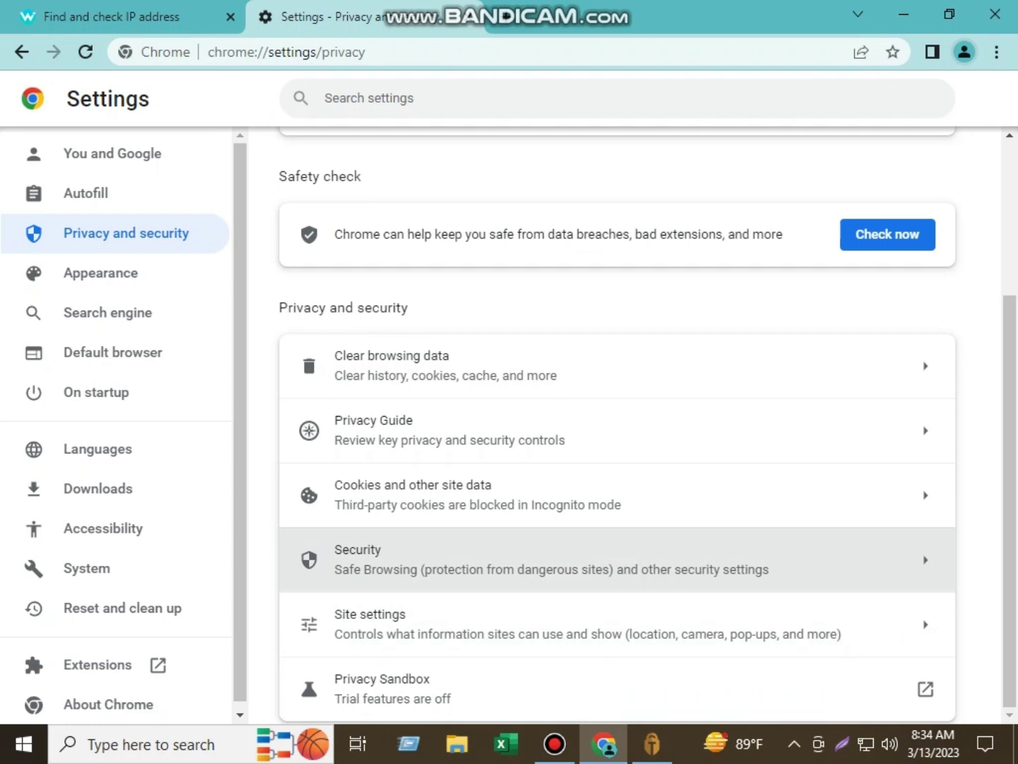
{"action": "left_click", "coordinate": [538, 558]}
- Set the Use secure DNS option to a chosen provider and select OpenDNS
{"action": "scroll", "coordinate": [398, 173], "scroll_direction": "down", "scroll_amount": 7}
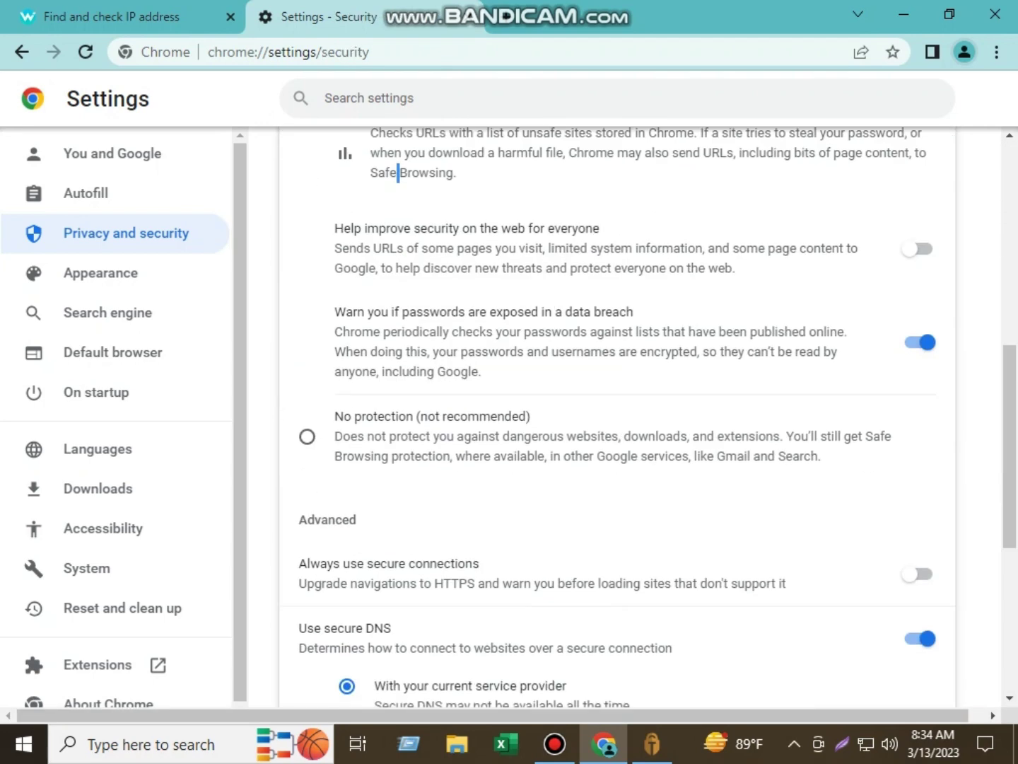
{"action": "scroll", "coordinate": [398, 172], "scroll_direction": "down", "scroll_amount": 4}
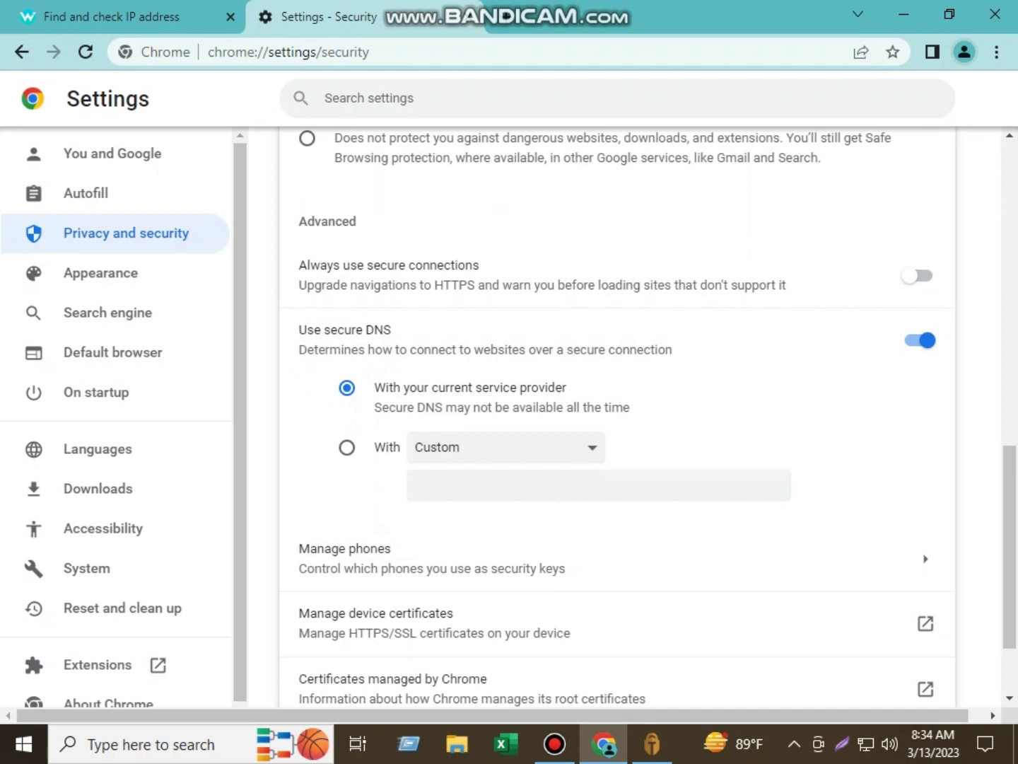
{"action": "left_click", "coordinate": [416, 485]}
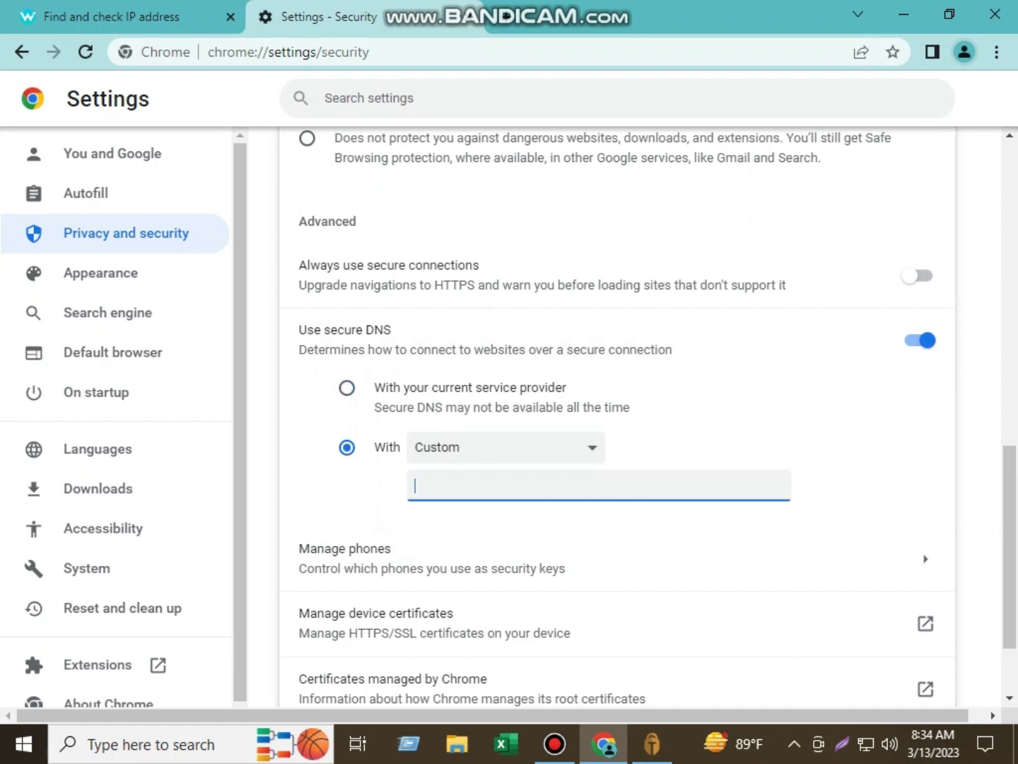
{"action": "left_click", "coordinate": [506, 447]}
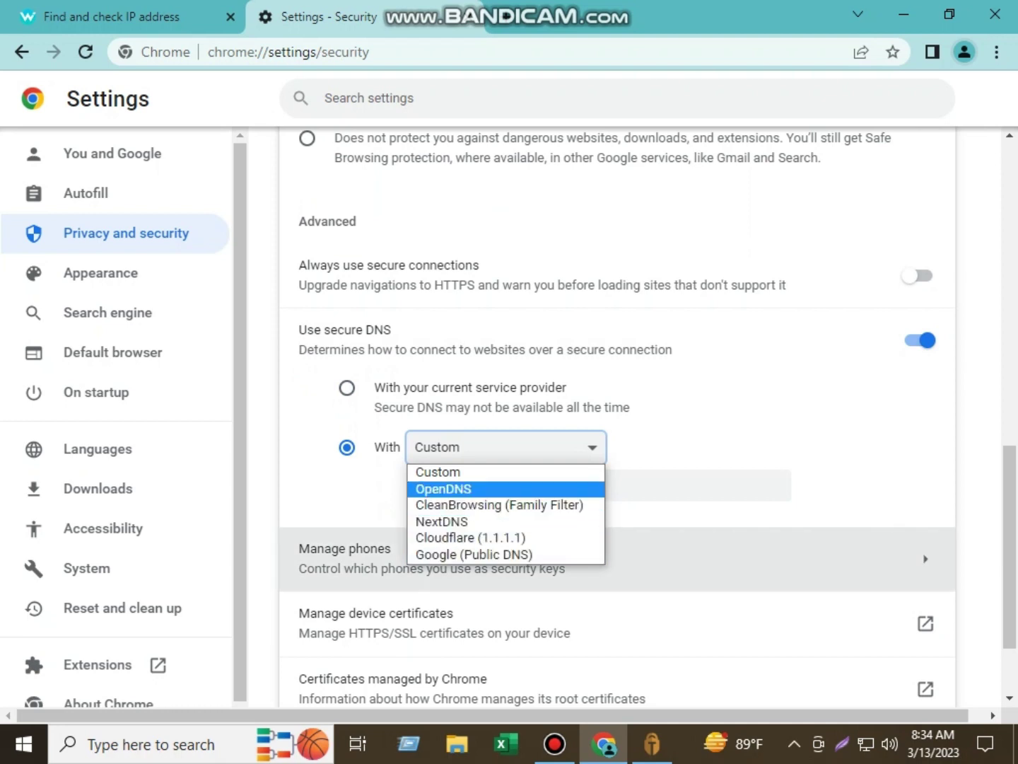
{"action": "key", "text": "Return"}
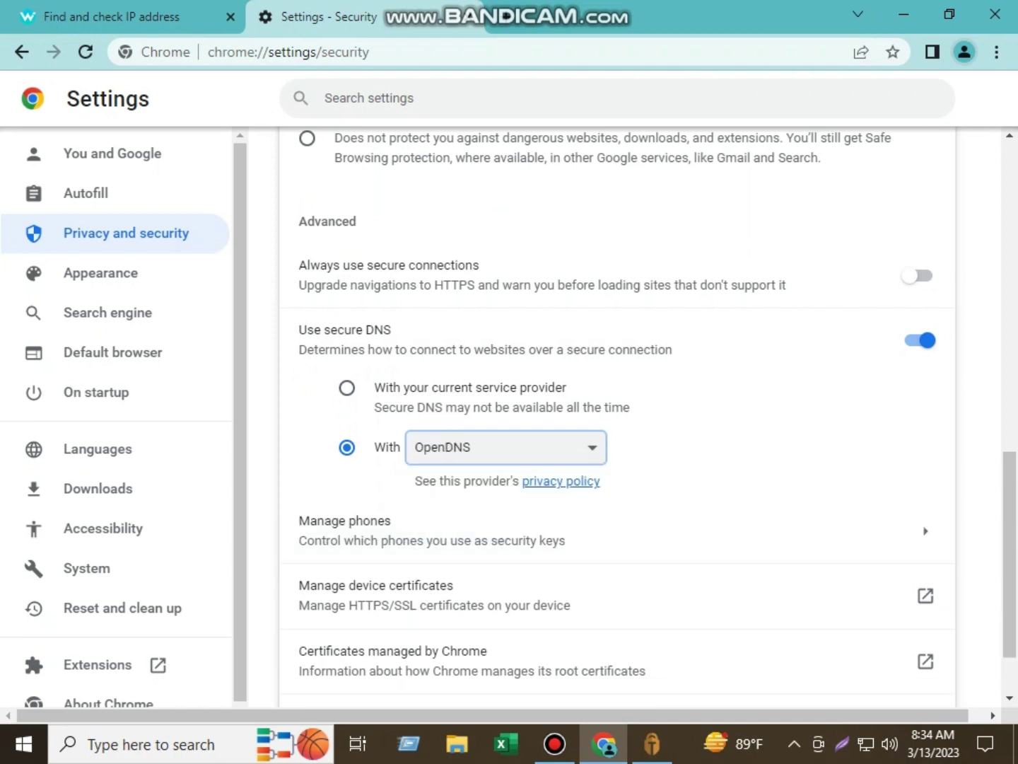
- Look over the rest of the Security settings, including the Manage phones page and the Safe Browsing options
{"action": "scroll", "coordinate": [615, 495], "scroll_direction": "down", "scroll_amount": 2}
{"action": "scroll", "coordinate": [615, 494], "scroll_direction": "up", "scroll_amount": 12}
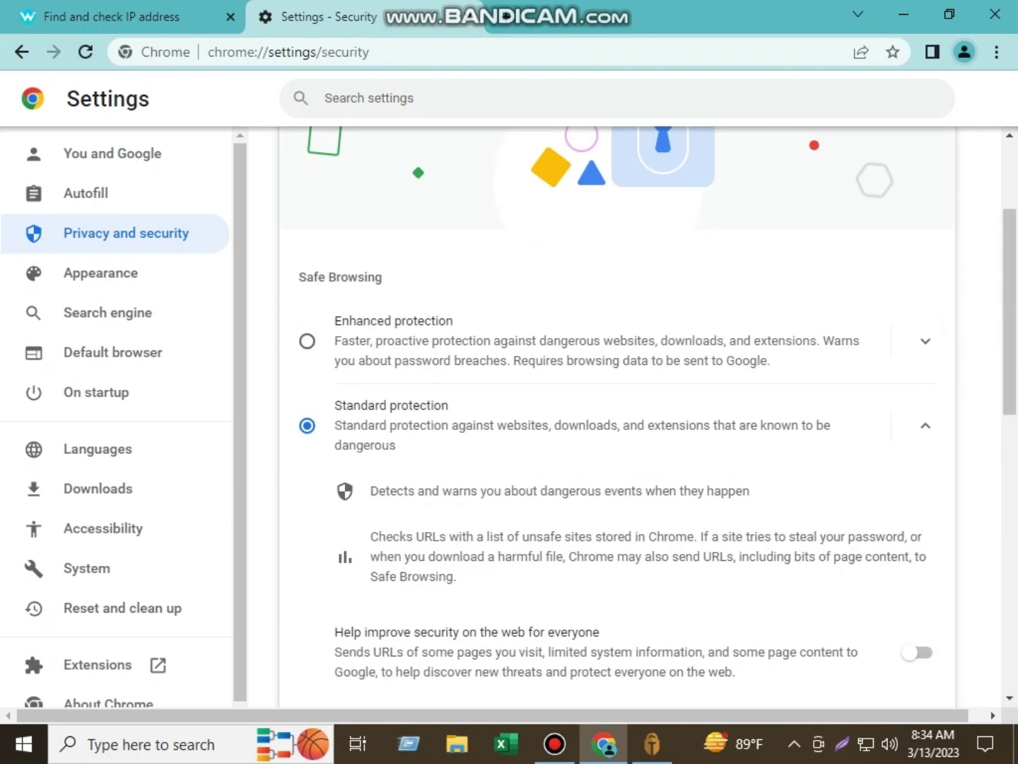
{"action": "scroll", "coordinate": [615, 494], "scroll_direction": "down", "scroll_amount": 7}
{"action": "scroll", "coordinate": [615, 495], "scroll_direction": "down", "scroll_amount": 4}
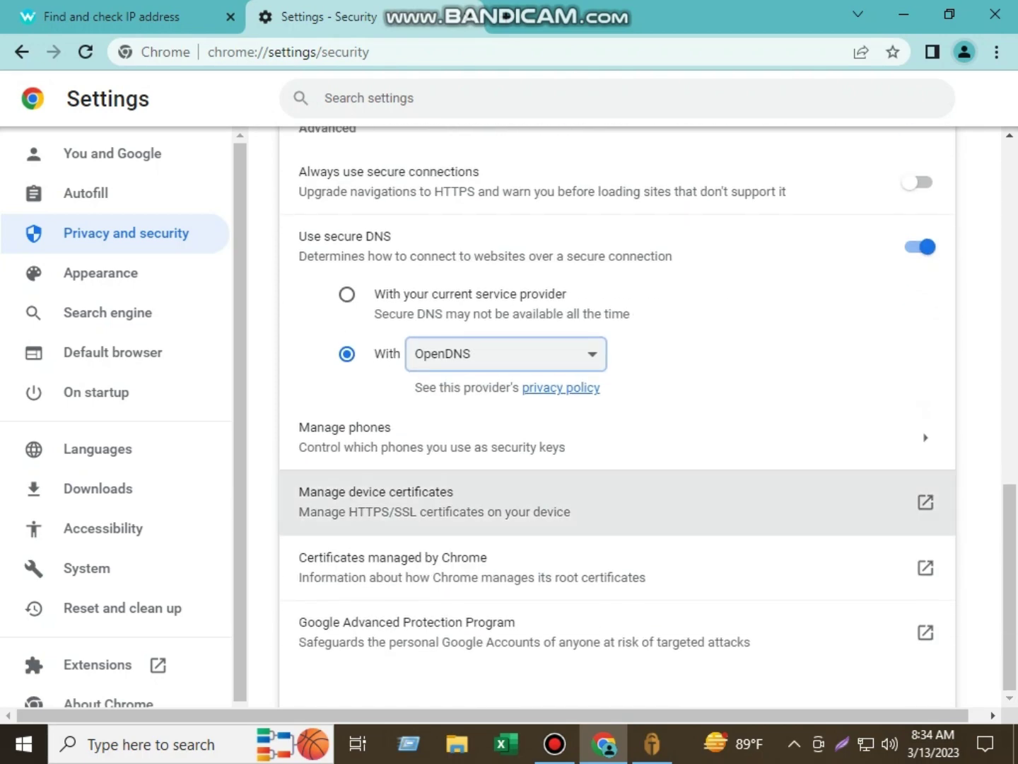
{"action": "left_click", "coordinate": [417, 436]}
{"action": "double_click", "coordinate": [418, 326]}
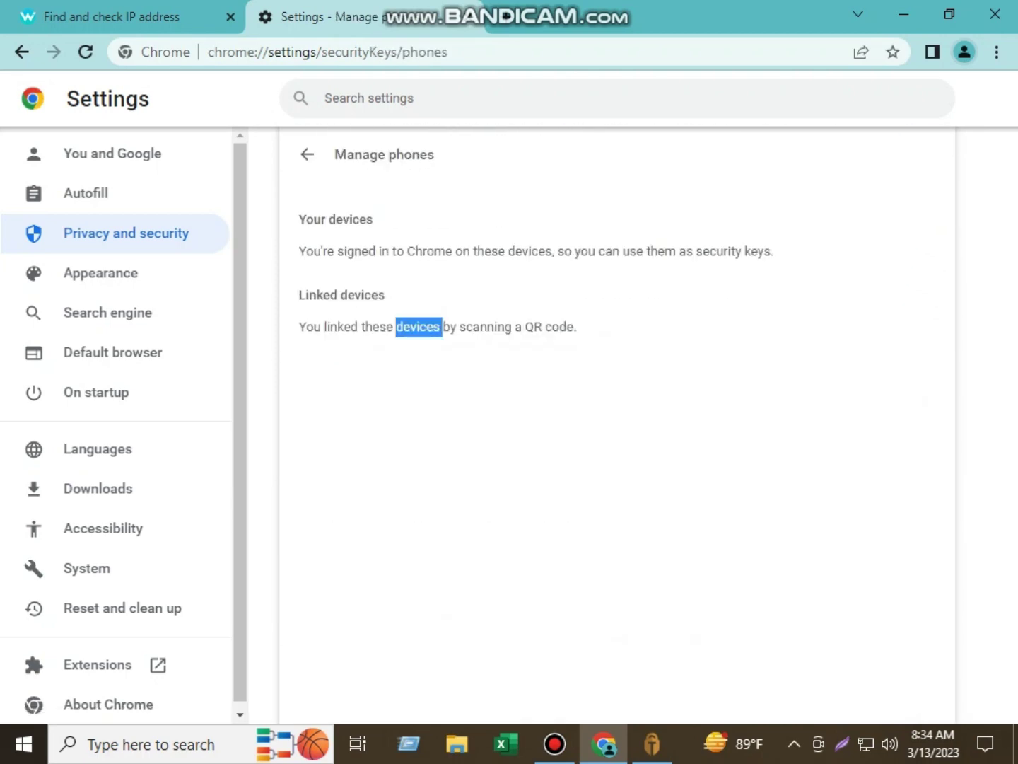
{"action": "left_click", "coordinate": [308, 154]}
{"action": "scroll", "coordinate": [615, 417], "scroll_direction": "down", "scroll_amount": 12}
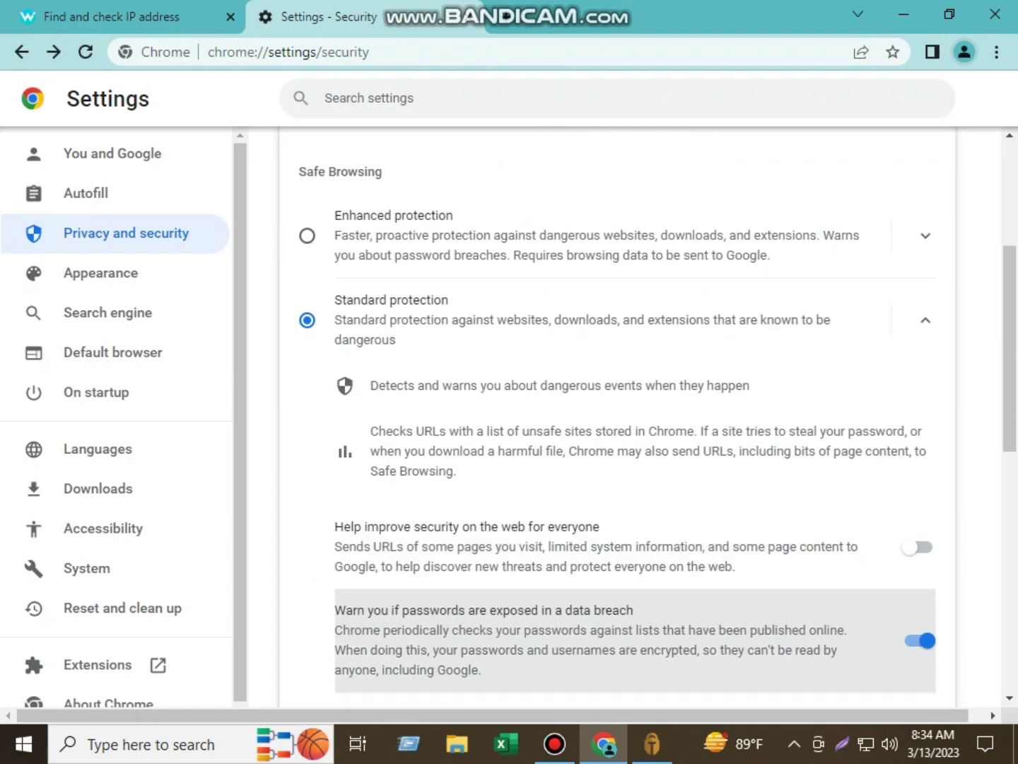
{"action": "scroll", "coordinate": [615, 559], "scroll_direction": "down", "scroll_amount": 2}
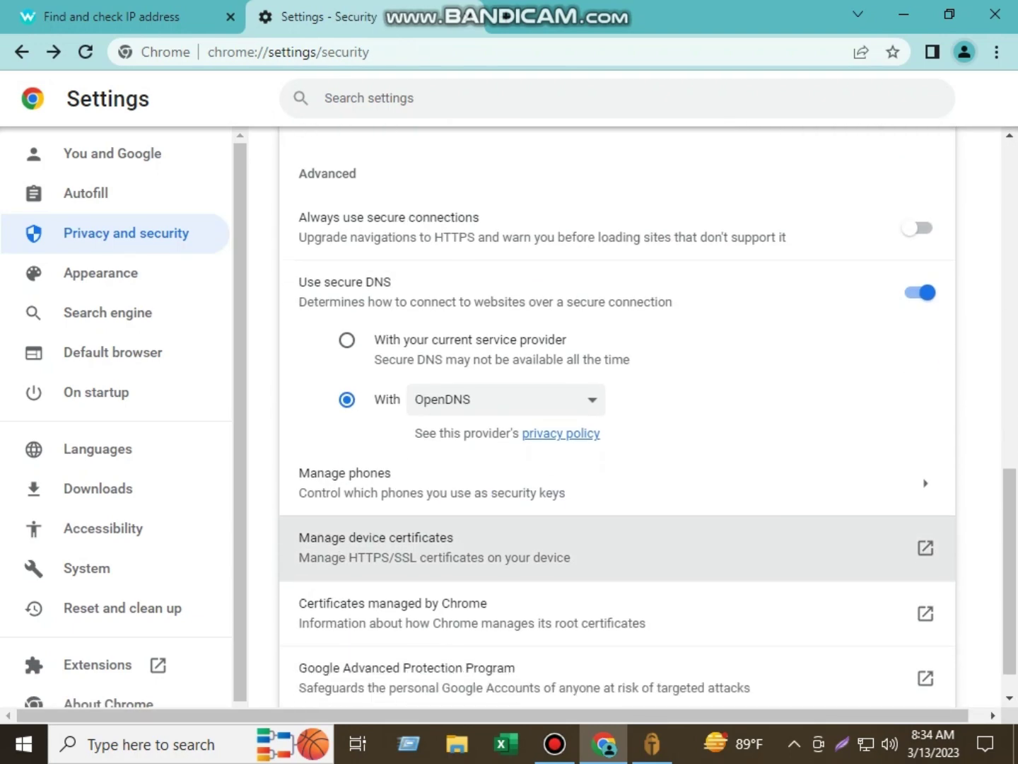
{"action": "scroll", "coordinate": [615, 558], "scroll_direction": "up", "scroll_amount": 14}
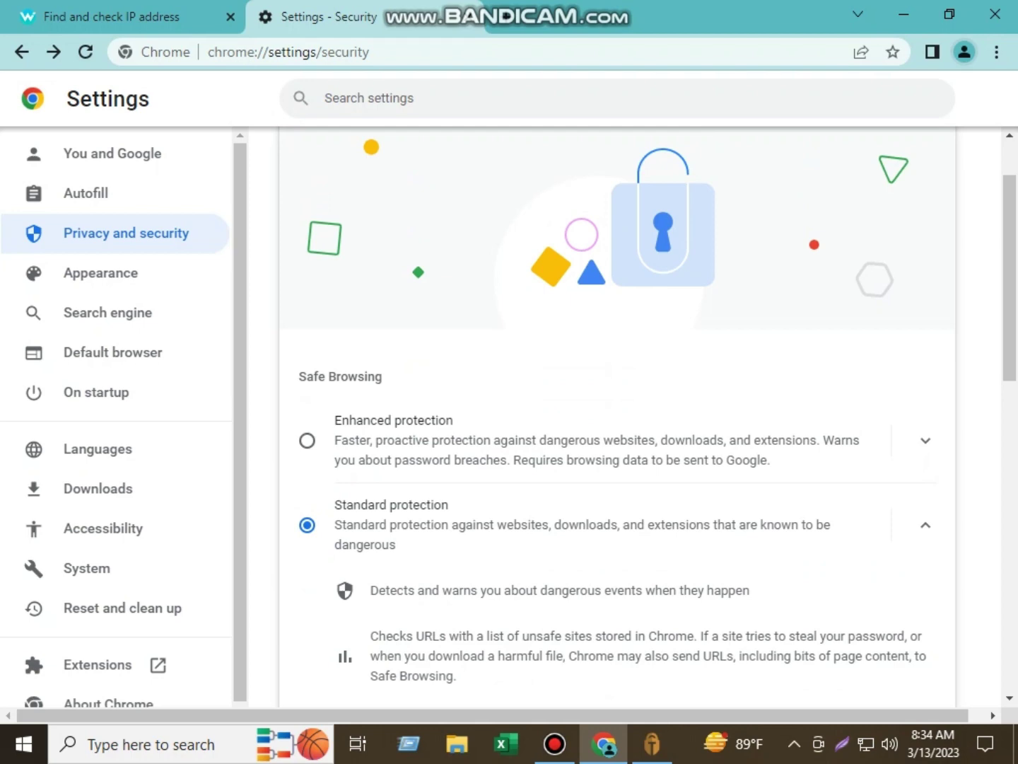
{"action": "scroll", "coordinate": [615, 417], "scroll_direction": "down", "scroll_amount": 3}
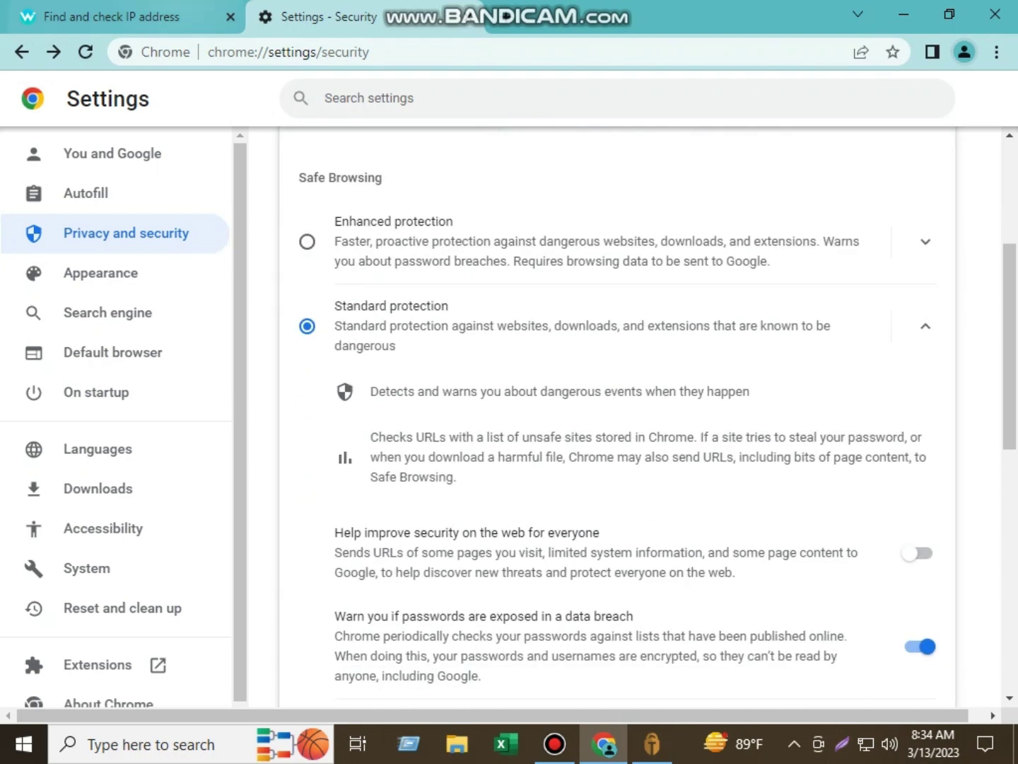
- Return to the Whoer page, reload it and check the disguise score and the DNS field
{"action": "key", "text": "ctrl+shift+Tab"}
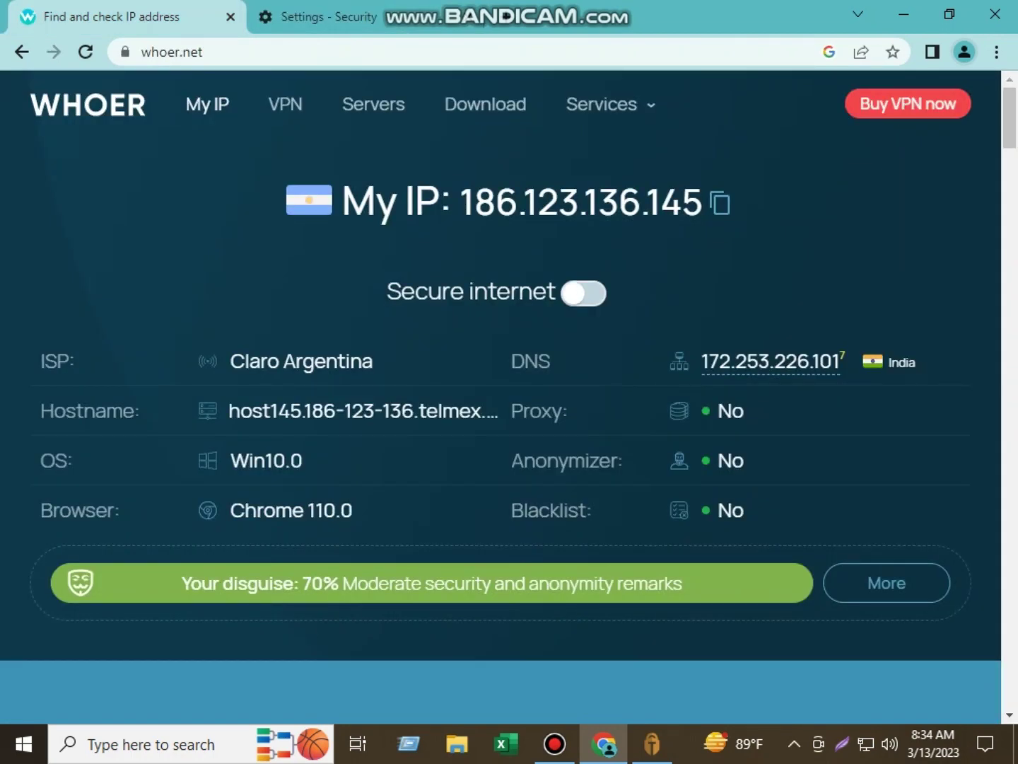
{"action": "left_click", "coordinate": [86, 51]}
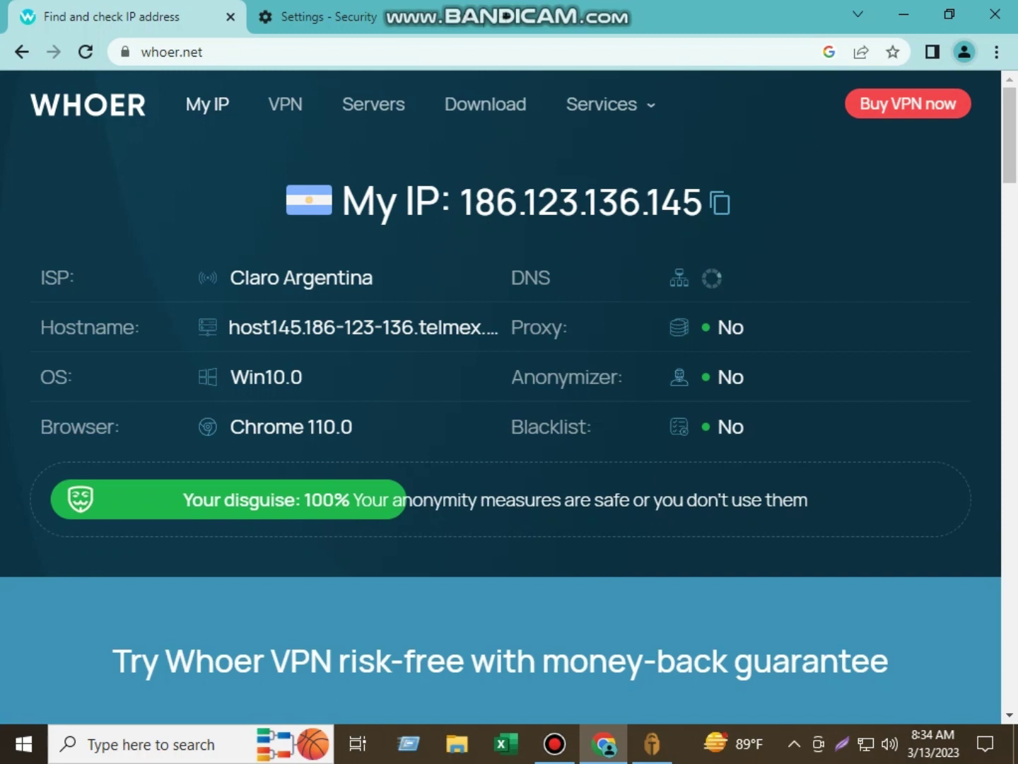
{"action": "left_click_drag", "start_coordinate": [311, 500], "coordinate": [334, 499]}
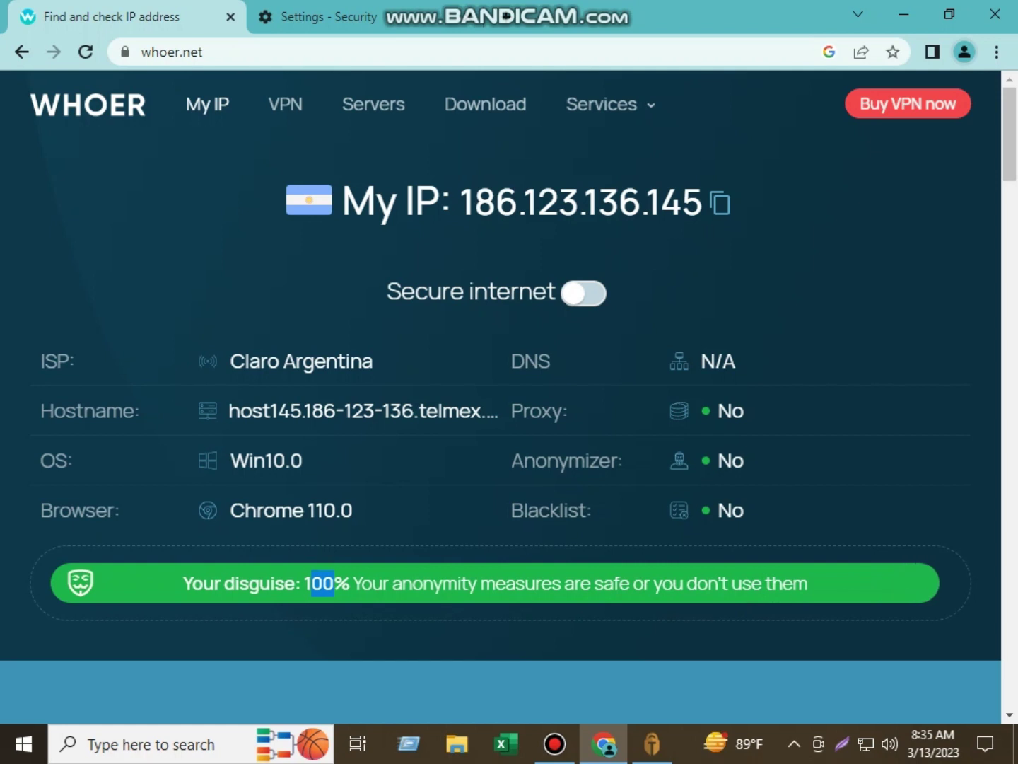
{"action": "left_click_drag", "start_coordinate": [701, 360], "coordinate": [736, 361]}
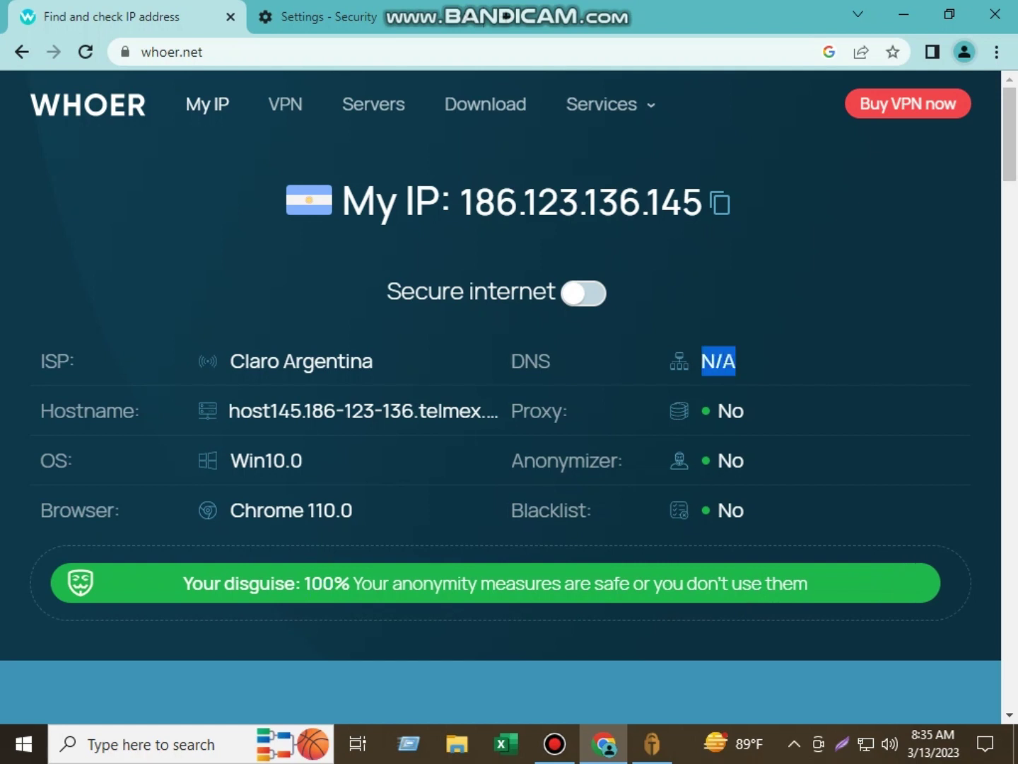
- Examine the anonymity message, the section below it and the DNS entry on the reloaded Whoer page
{"action": "scroll", "coordinate": [500, 397], "scroll_direction": "down", "scroll_amount": 1}
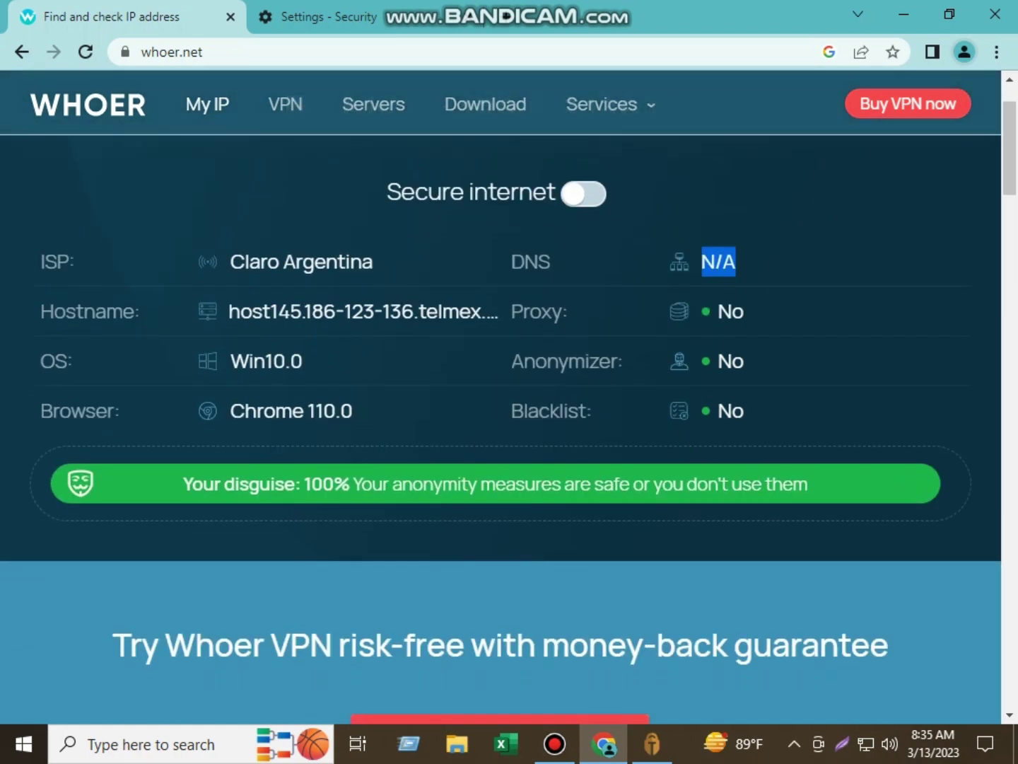
{"action": "left_click_drag", "start_coordinate": [719, 262], "coordinate": [793, 269]}
{"action": "left_click_drag", "start_coordinate": [304, 483], "coordinate": [808, 483]}
{"action": "scroll", "coordinate": [508, 430], "scroll_direction": "down", "scroll_amount": 10}
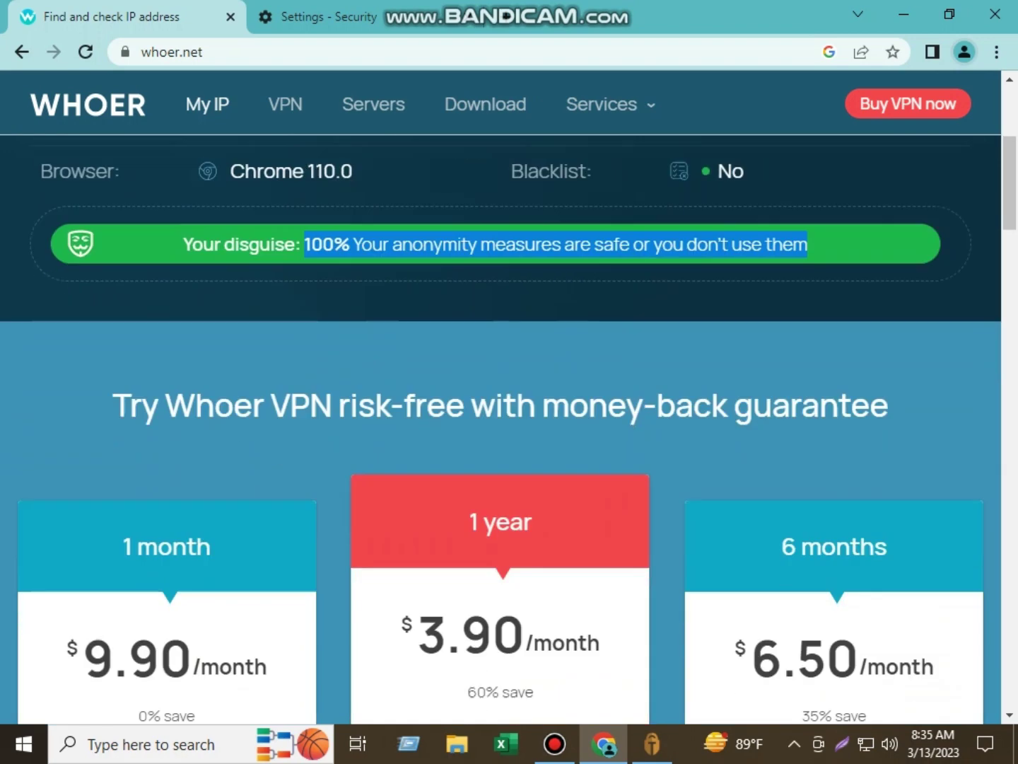
{"action": "scroll", "coordinate": [507, 396], "scroll_direction": "up", "scroll_amount": 12}
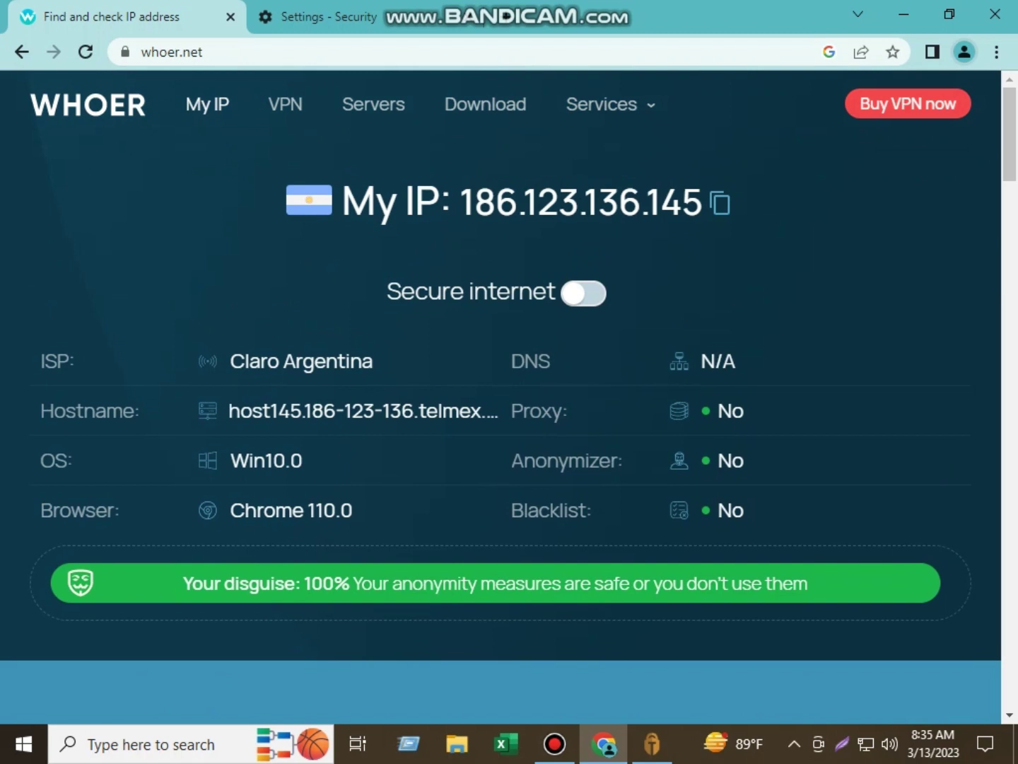
{"action": "double_click", "coordinate": [719, 360]}
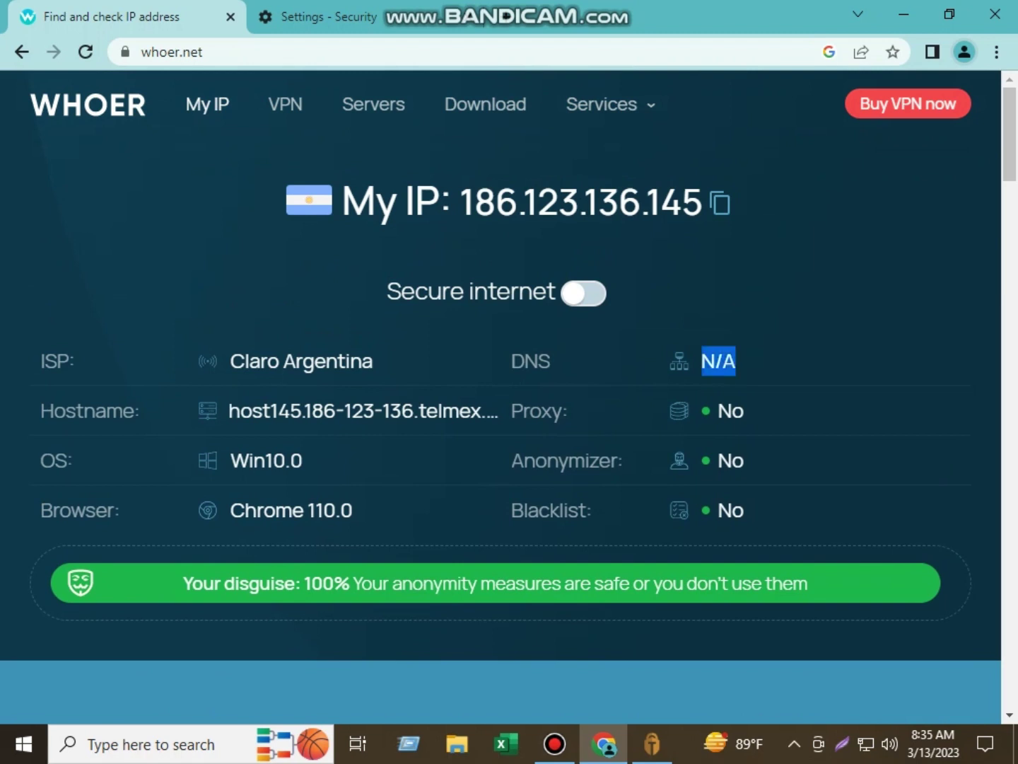
{"action": "left_click_drag", "start_coordinate": [736, 361], "coordinate": [715, 362]}
- Open a new browser tab and submit "g." as the address or search entry
{"action": "left_click", "coordinate": [506, 16]}
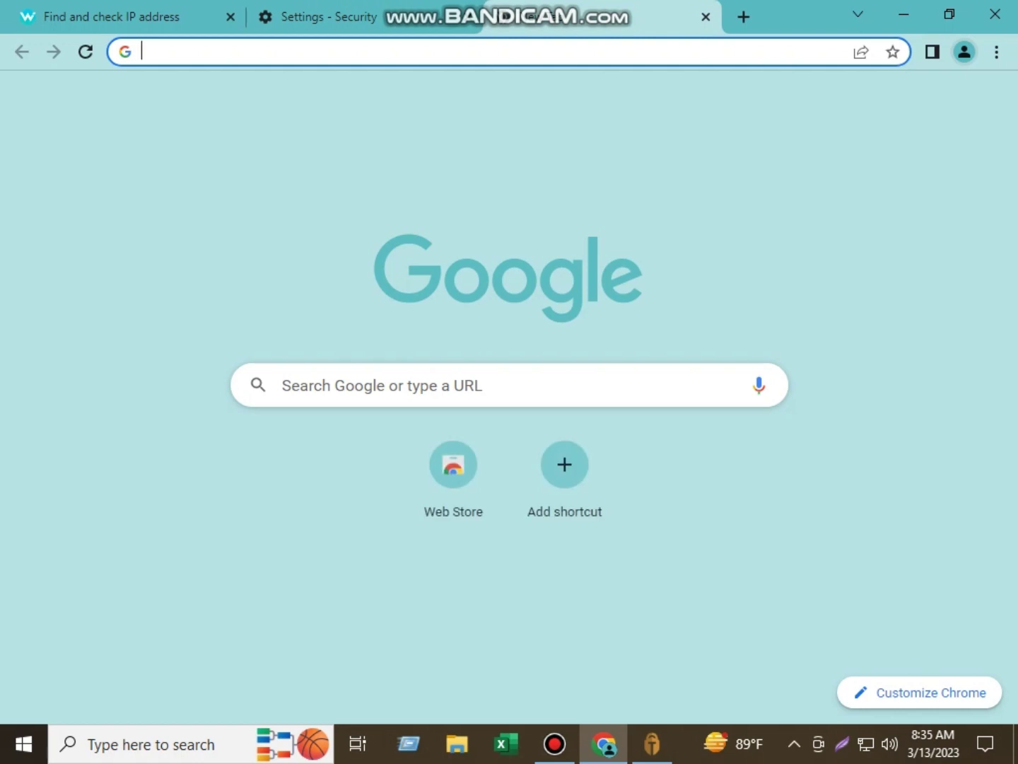
{"action": "type", "text": "g."}
{"action": "key", "text": "Return"}
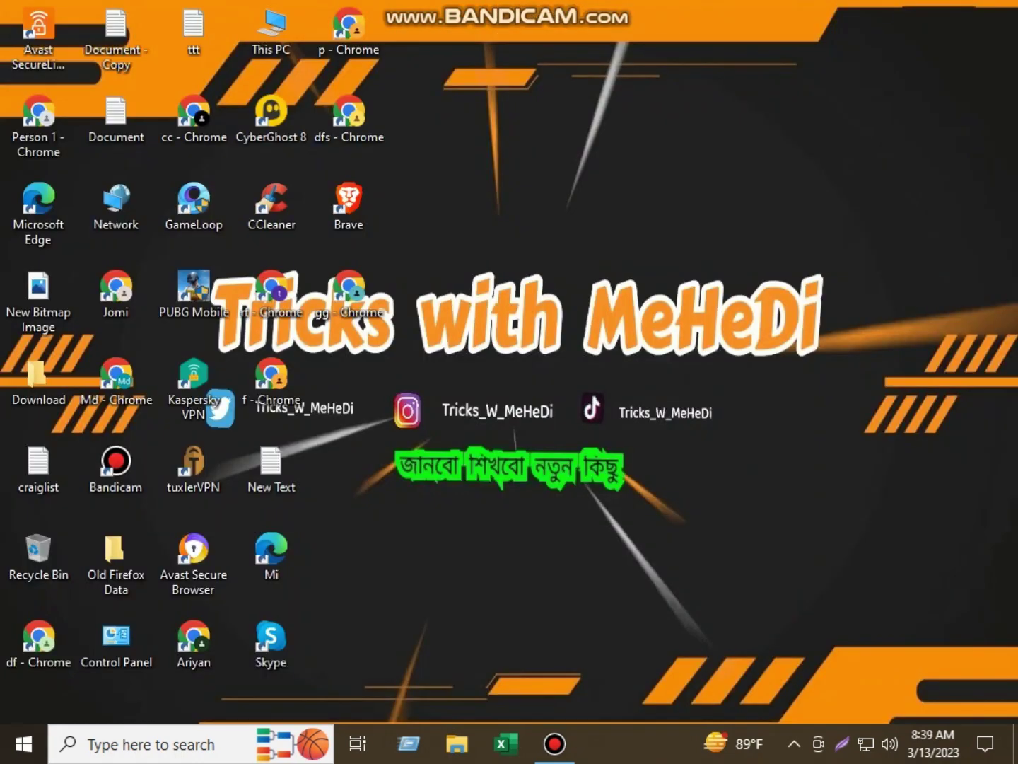
- Refresh the Windows desktop
{"action": "right_click", "coordinate": [521, 311]}
{"action": "left_click", "coordinate": [538, 370]}
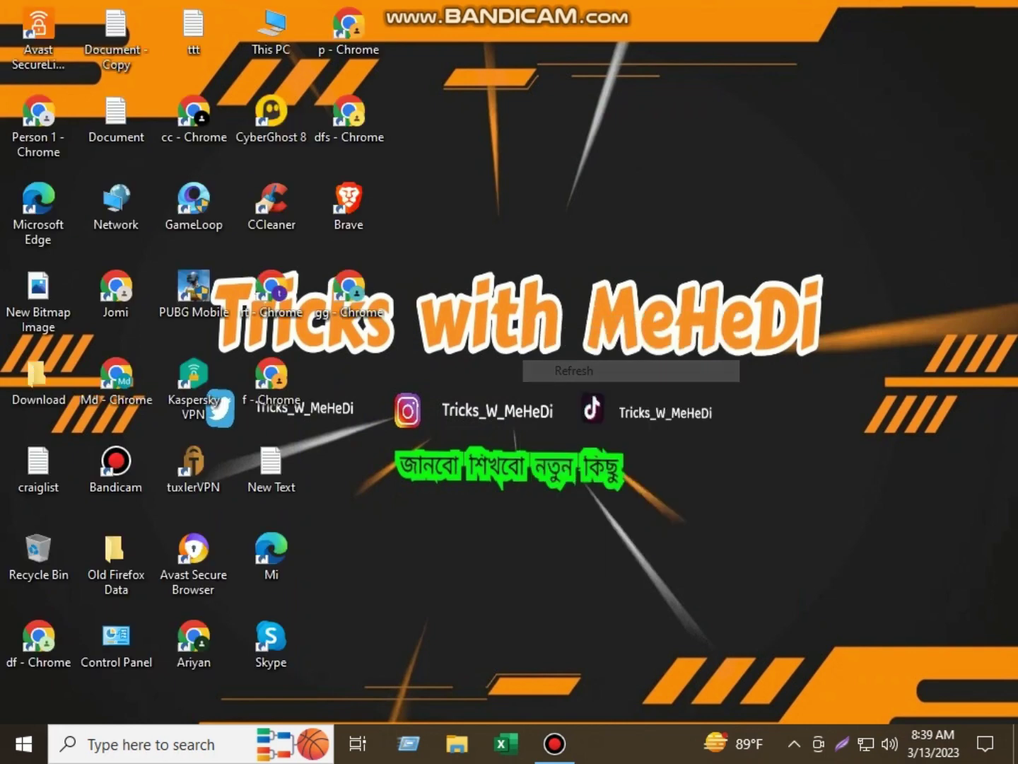